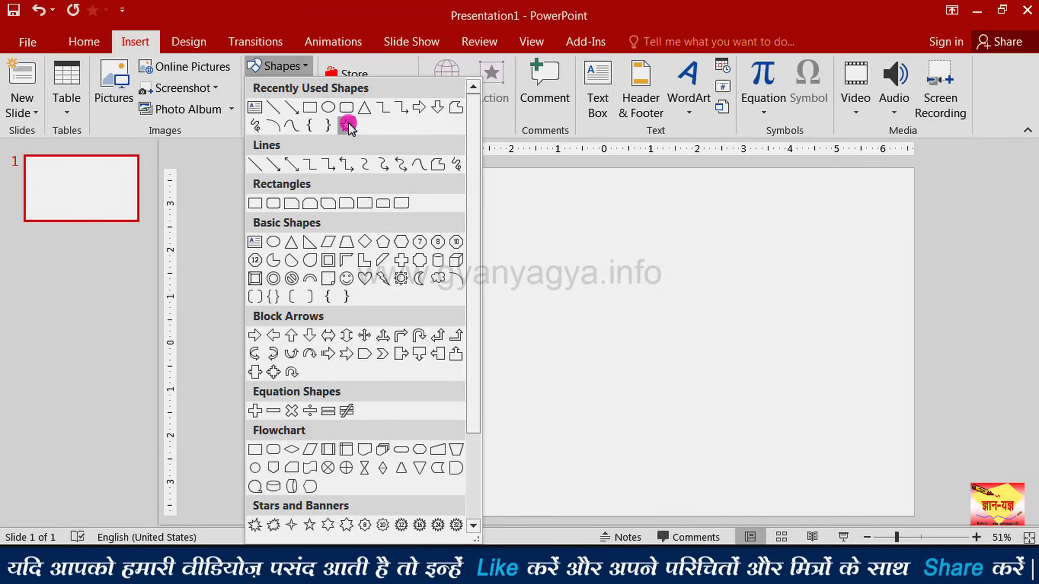
Draw a five-pointed star about 5.1 inches wide and 4.36 inches high in the lower middle of the slide.
click(345, 127)
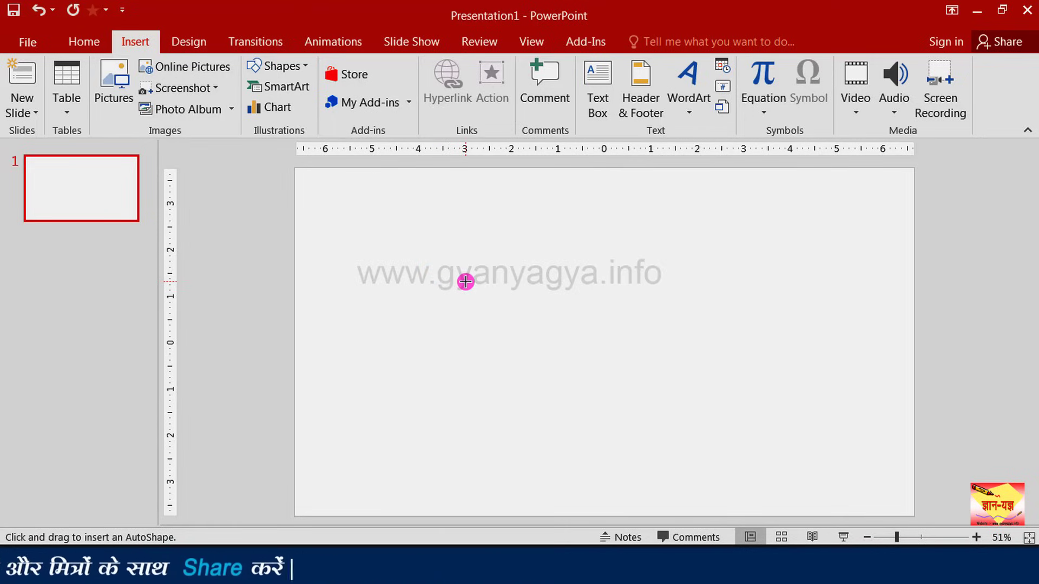
mouse_move(465, 281)
mouse_down()
mouse_move(596, 371)
mouse_move(633, 443)
mouse_move(712, 447)
mouse_move(705, 482)
mouse_up()
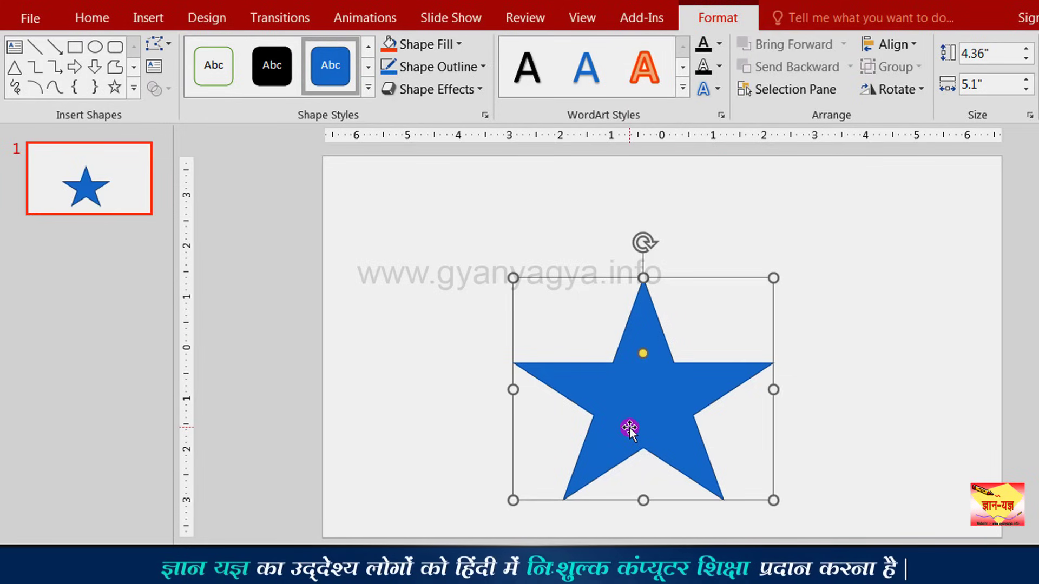
Change the star shape into a smiley face.
click(166, 44)
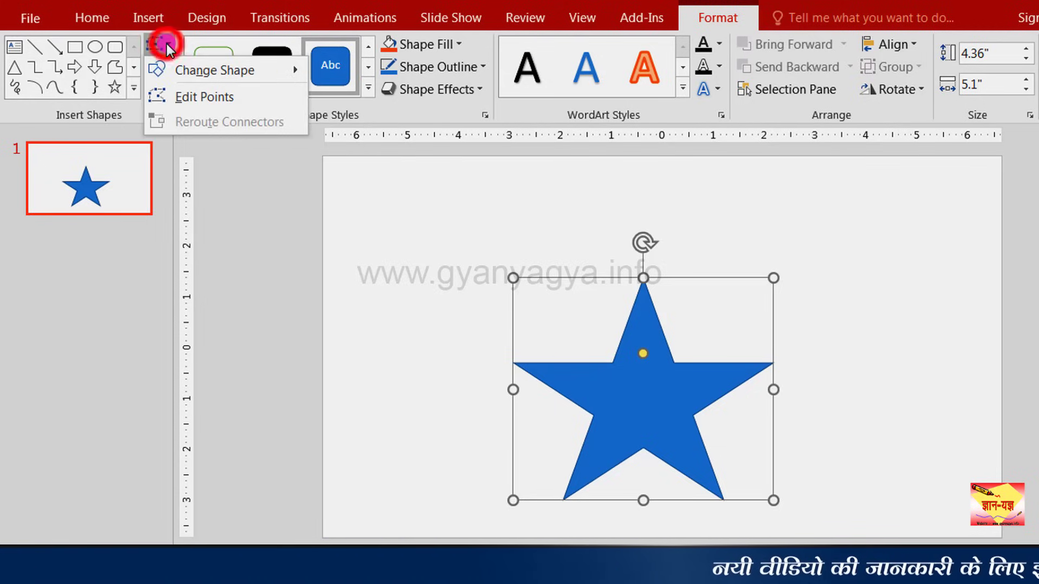
click(200, 73)
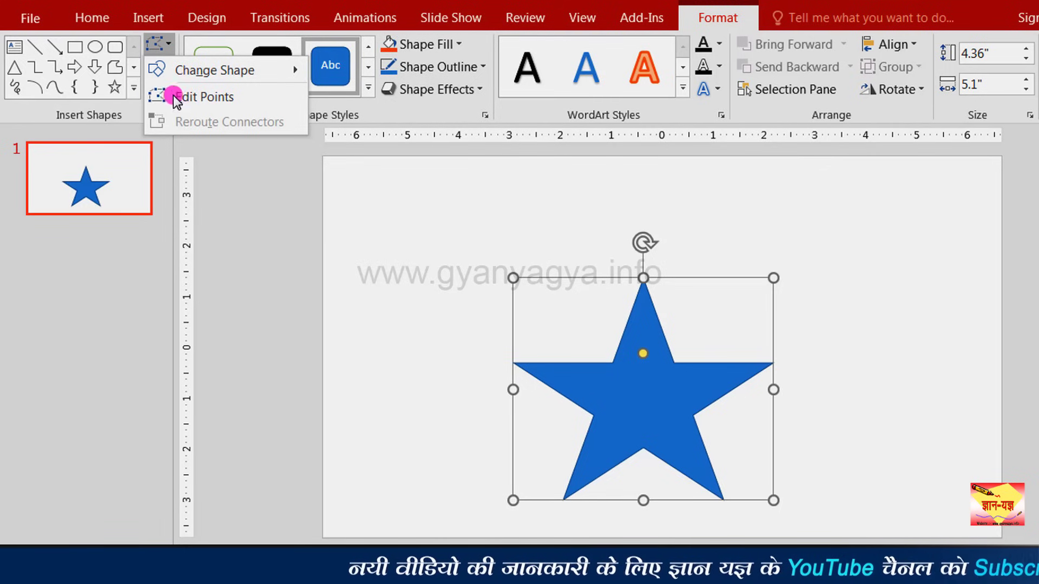
mouse_move(181, 67)
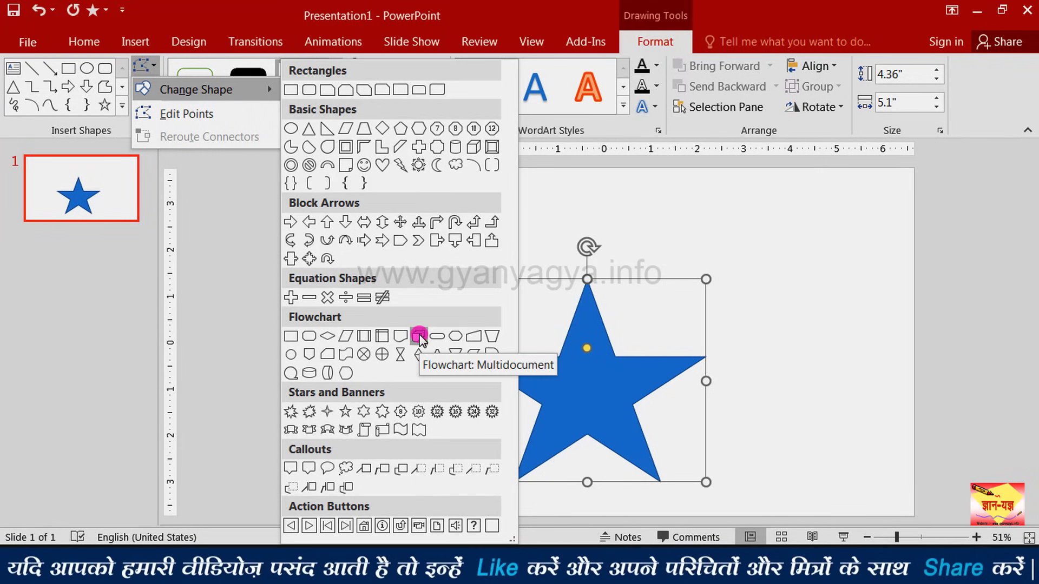
click(364, 164)
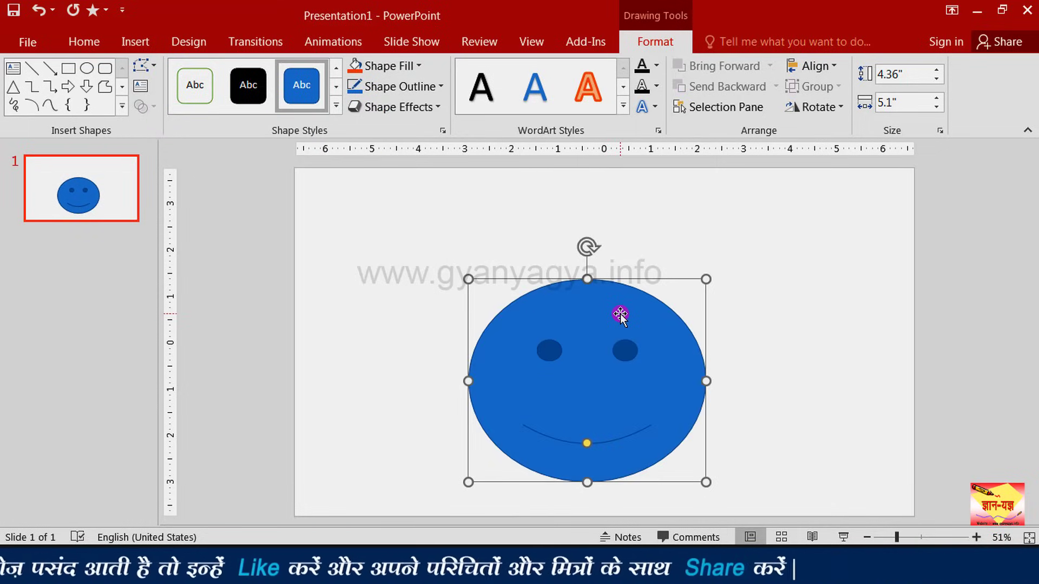
Change the smiley face back into a five-pointed star.
click(151, 64)
mouse_move(172, 94)
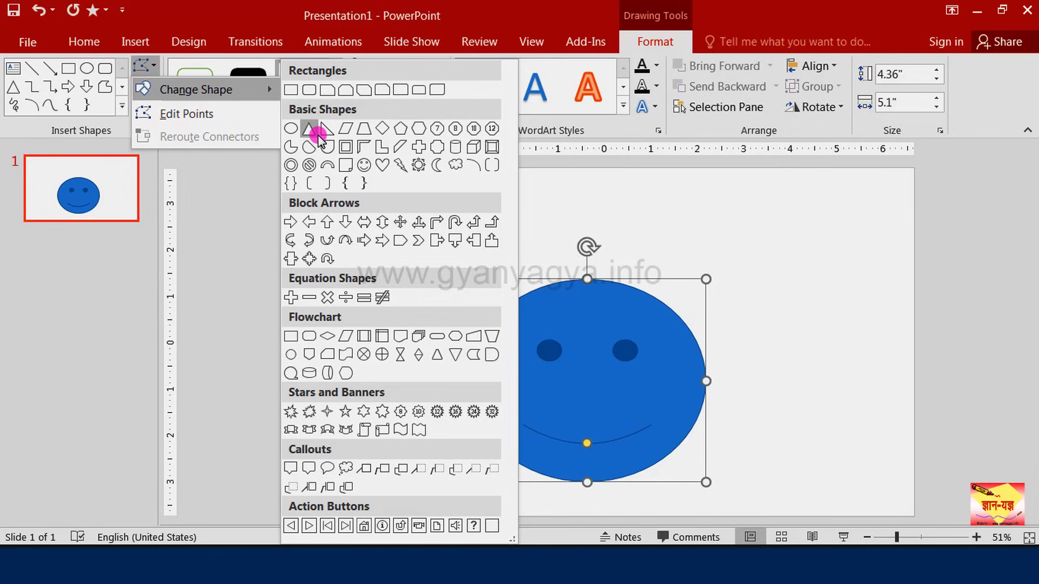
click(342, 412)
Edit the star's points, stretching its right tip far outward and pulling its lower-left inner point past the centre.
click(143, 64)
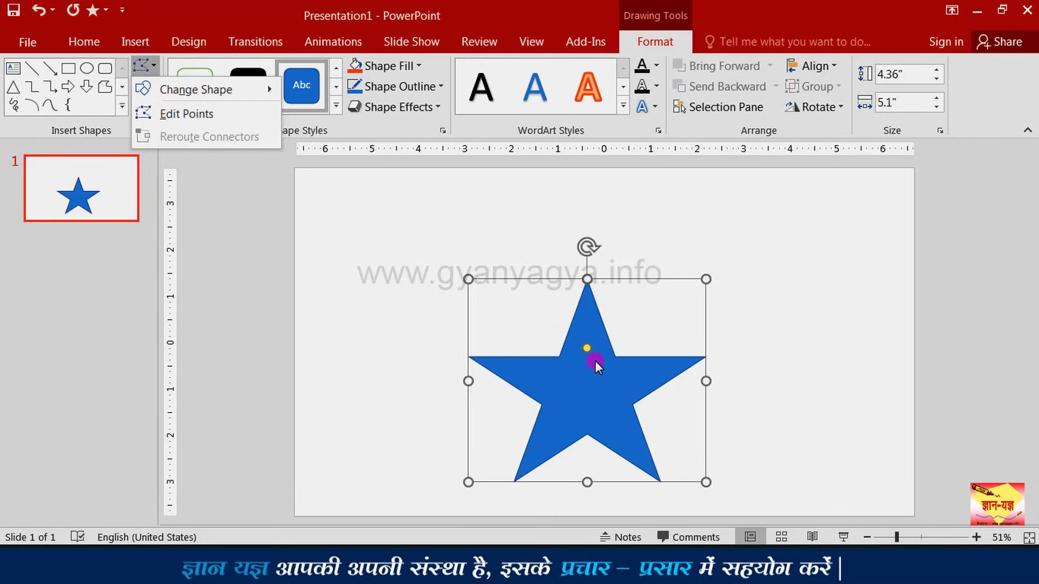
click(164, 115)
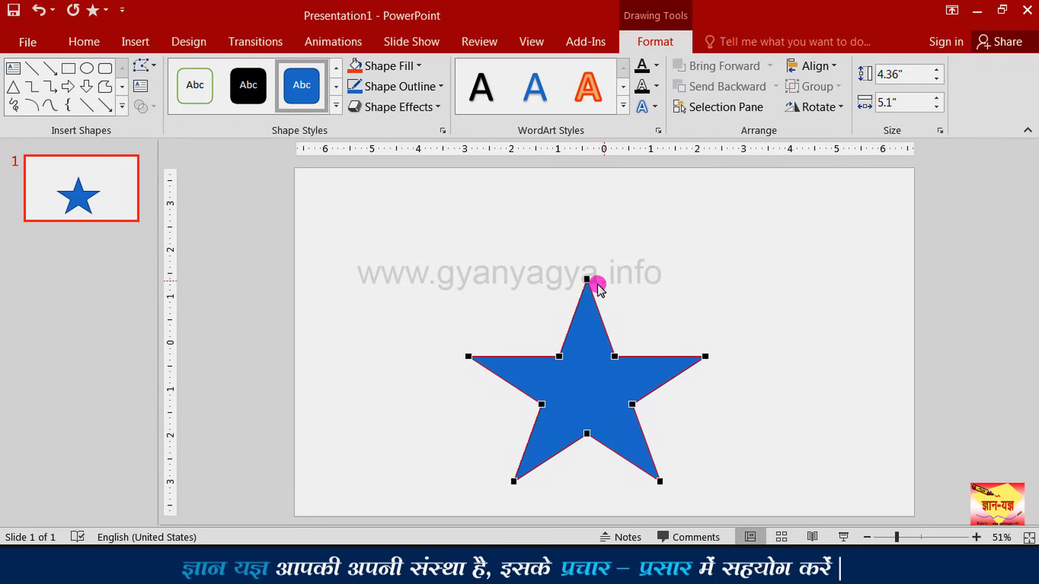
click(556, 356)
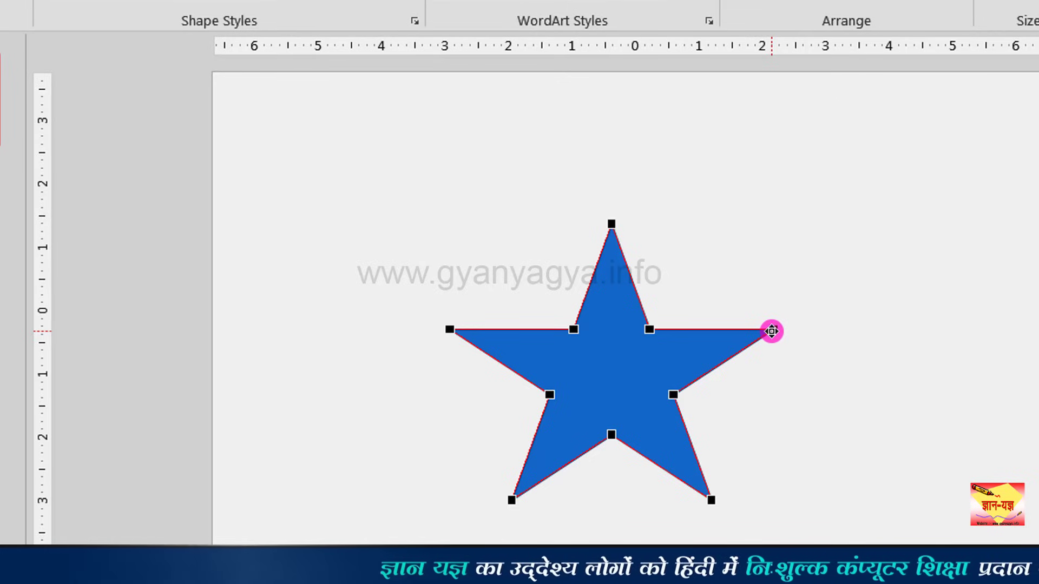
drag(771, 331, 921, 295)
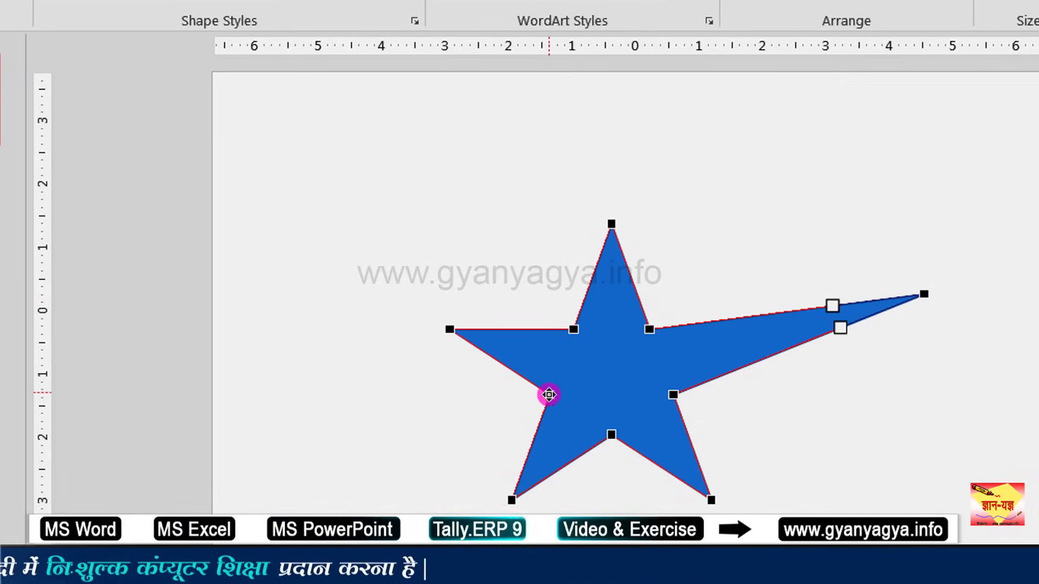
drag(548, 400, 658, 376)
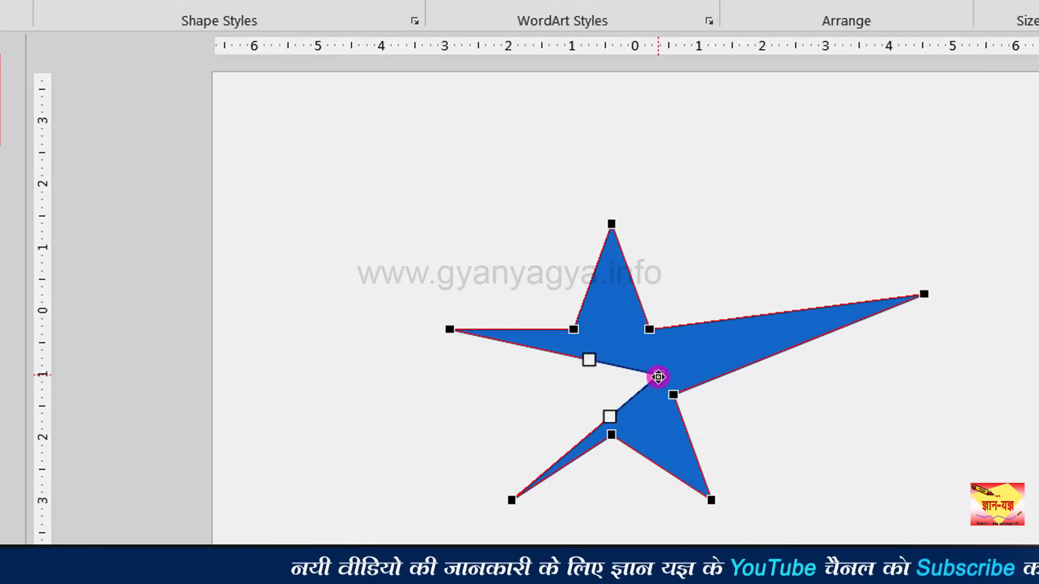
Move the star's right tip and lower-left inner point back to roughly a regular star outline, and finish editing points.
drag(659, 375, 582, 378)
drag(925, 294, 806, 333)
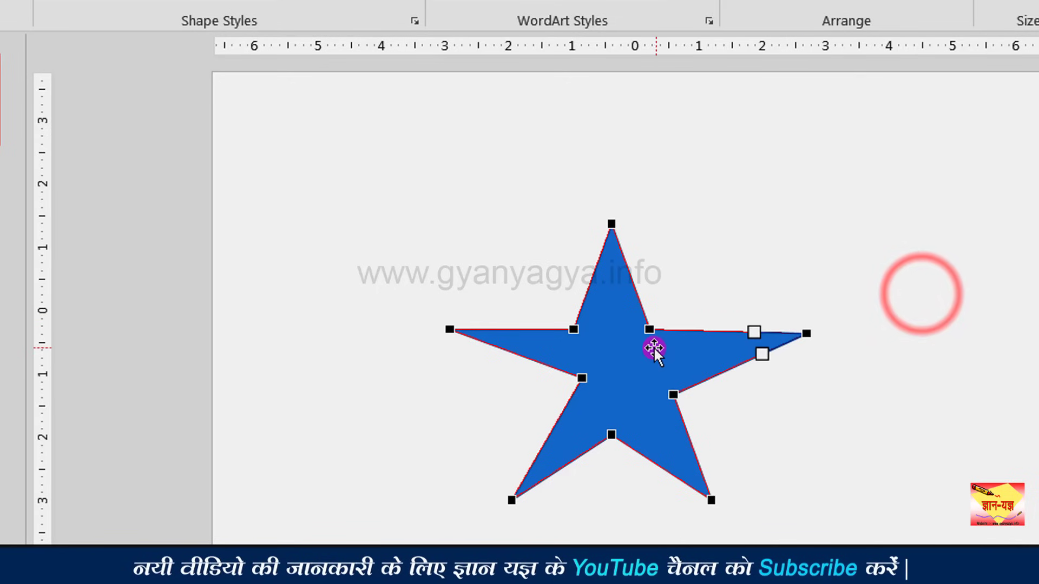
drag(581, 378, 556, 395)
drag(806, 333, 782, 338)
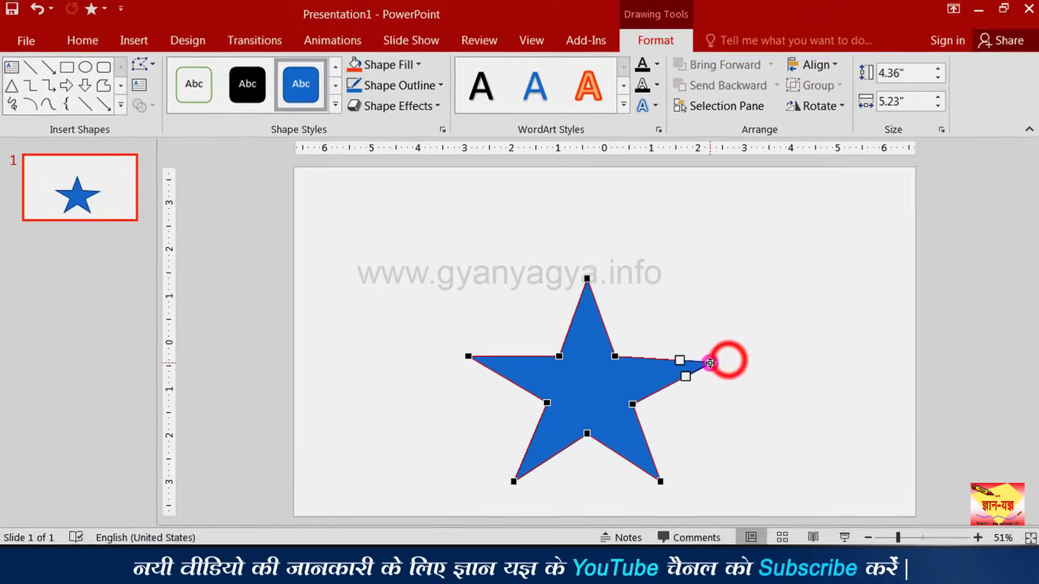
click(866, 345)
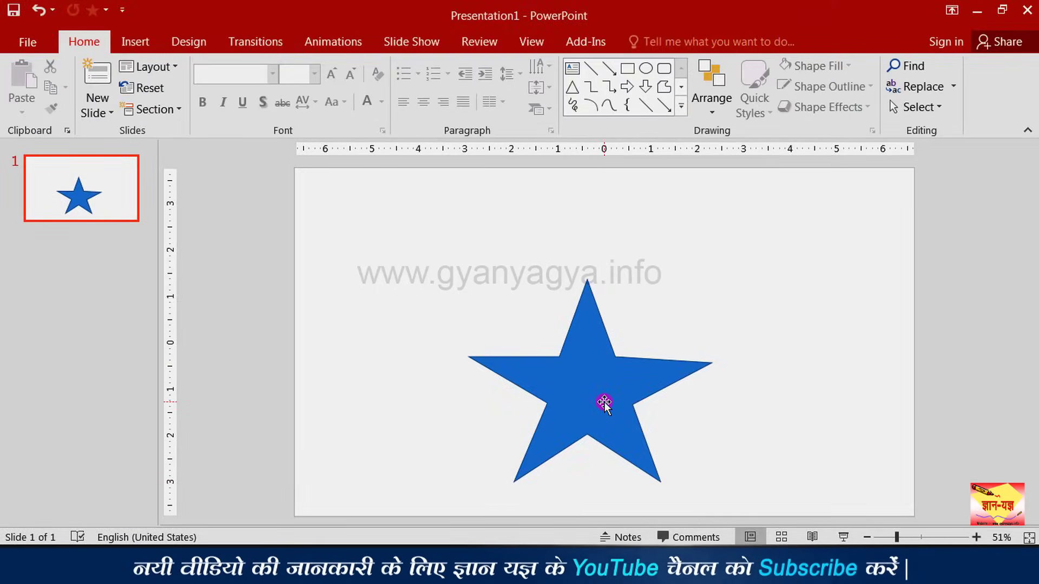
Place an empty text box about 1.15 inches wide and 0.45 inches high in the middle of the star.
click(604, 402)
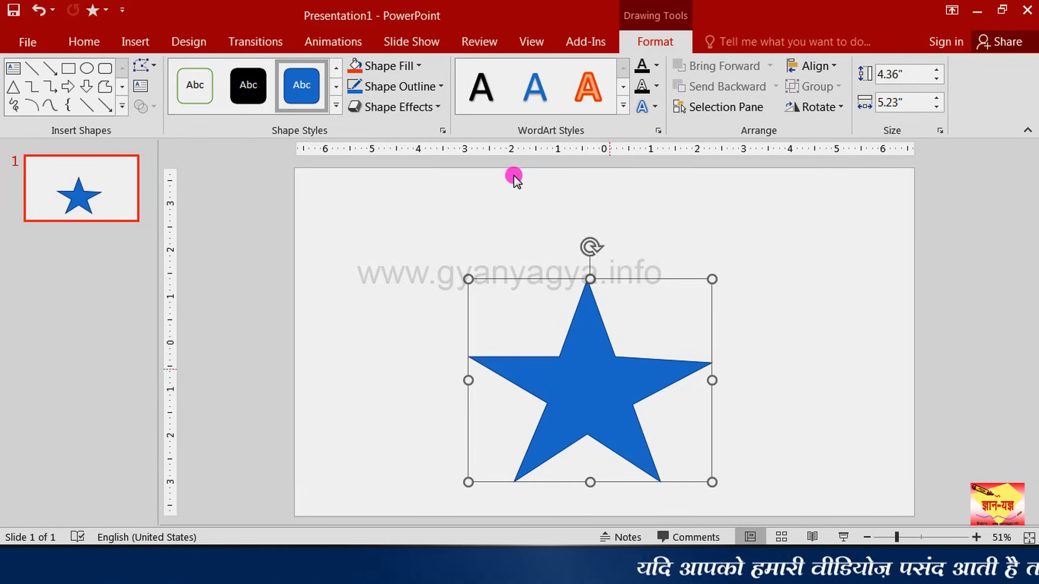
click(141, 87)
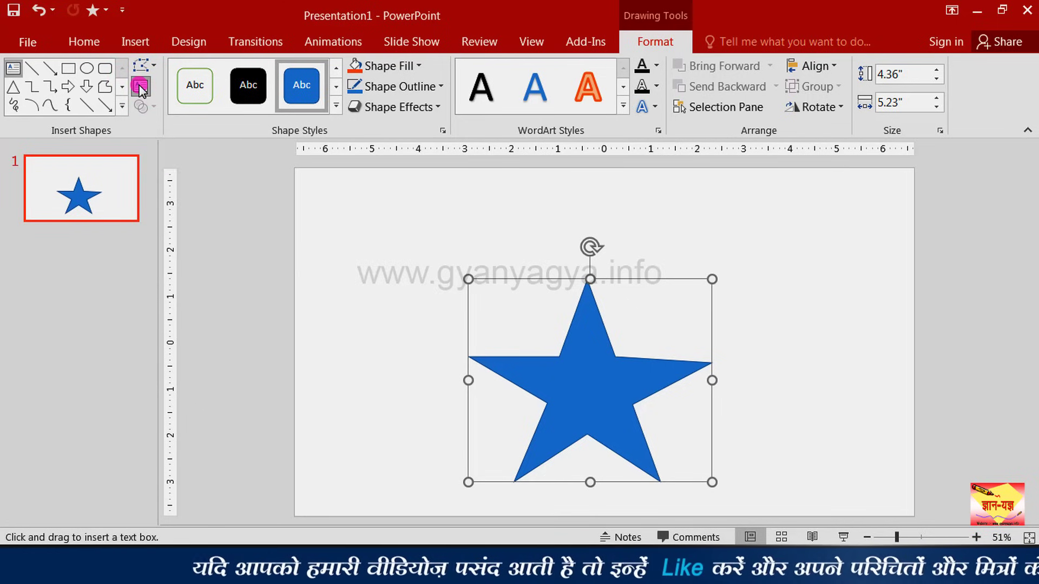
click(574, 386)
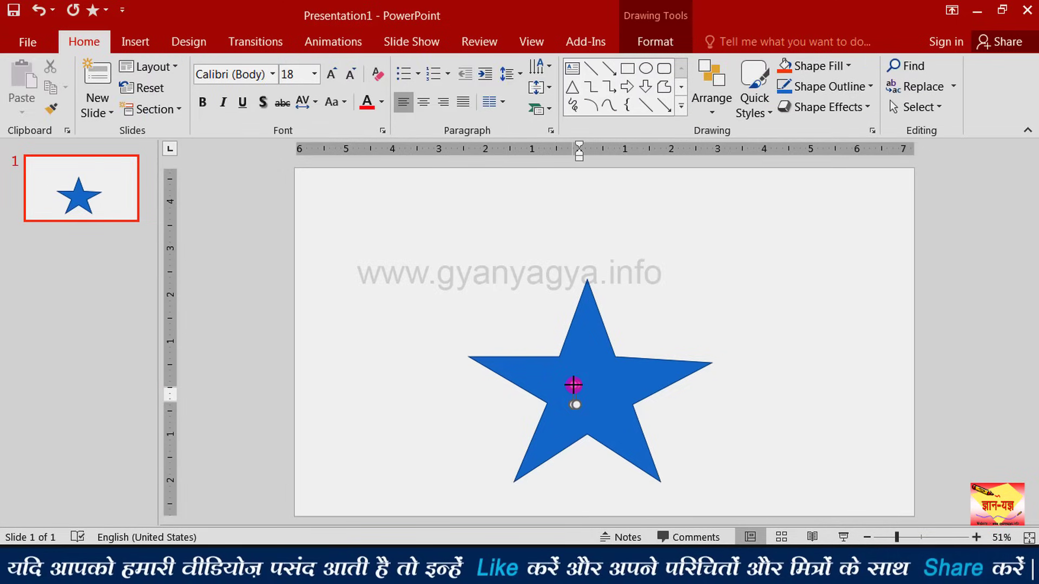
click(574, 385)
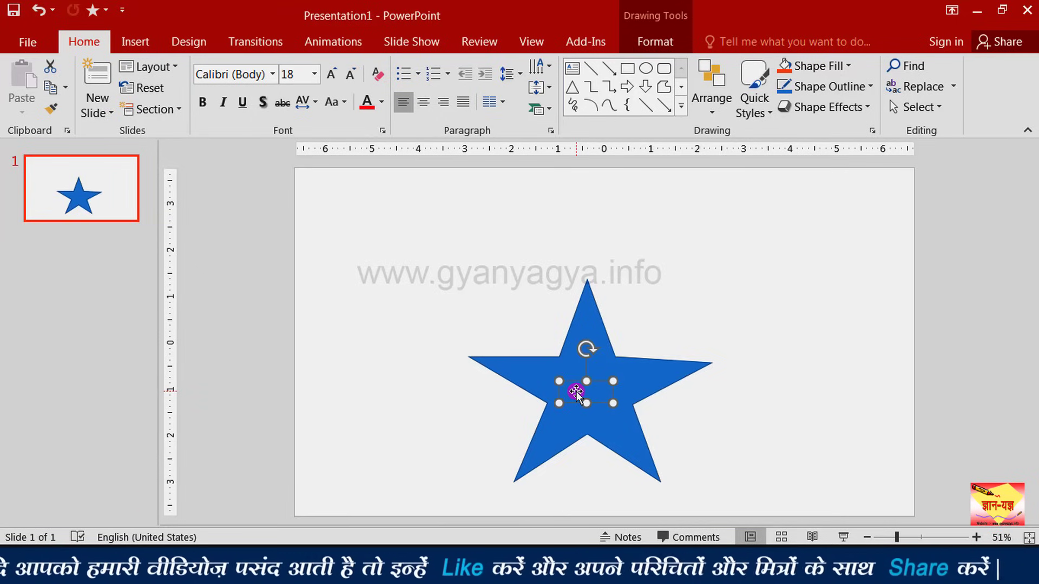
click(575, 391)
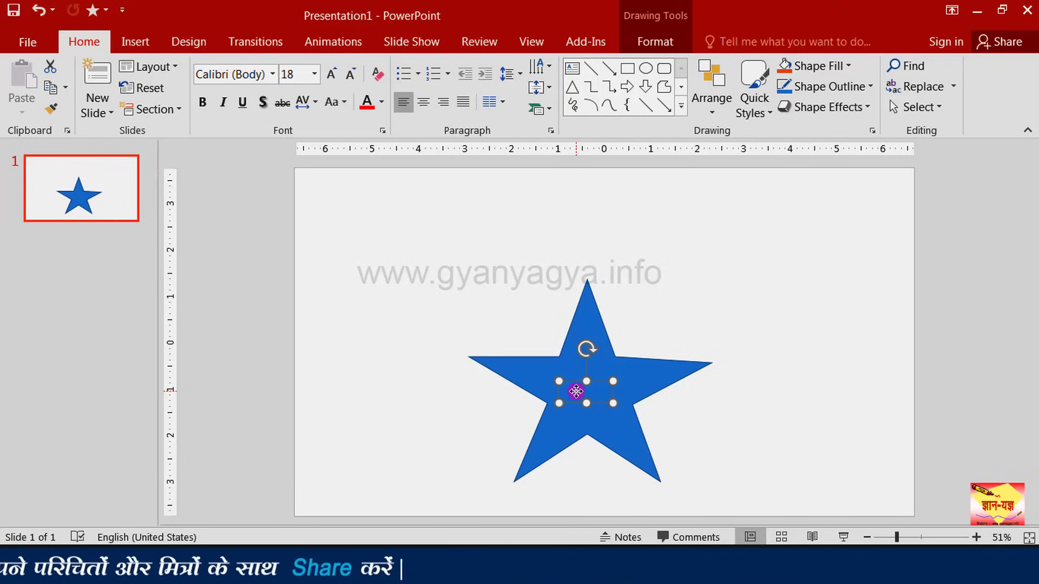
double_click(576, 391)
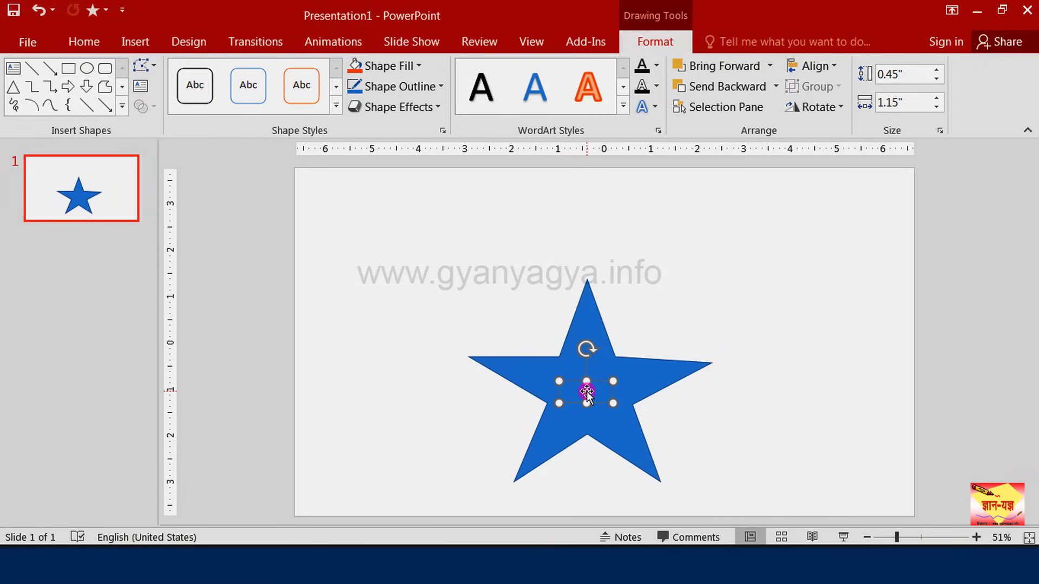
Enter STAR in the text box and centre the text.
click(565, 391)
text(STAR)
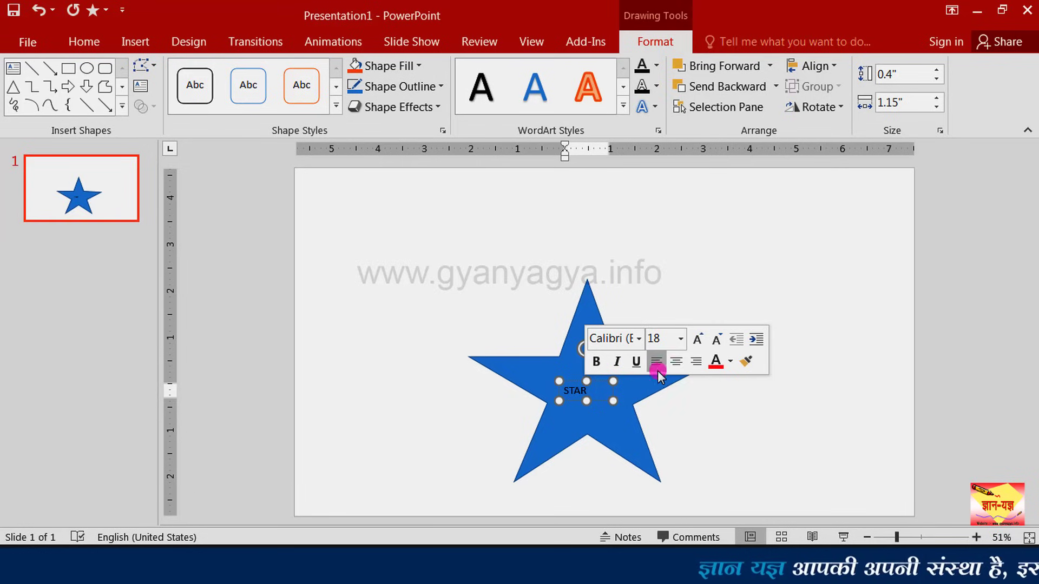
click(676, 361)
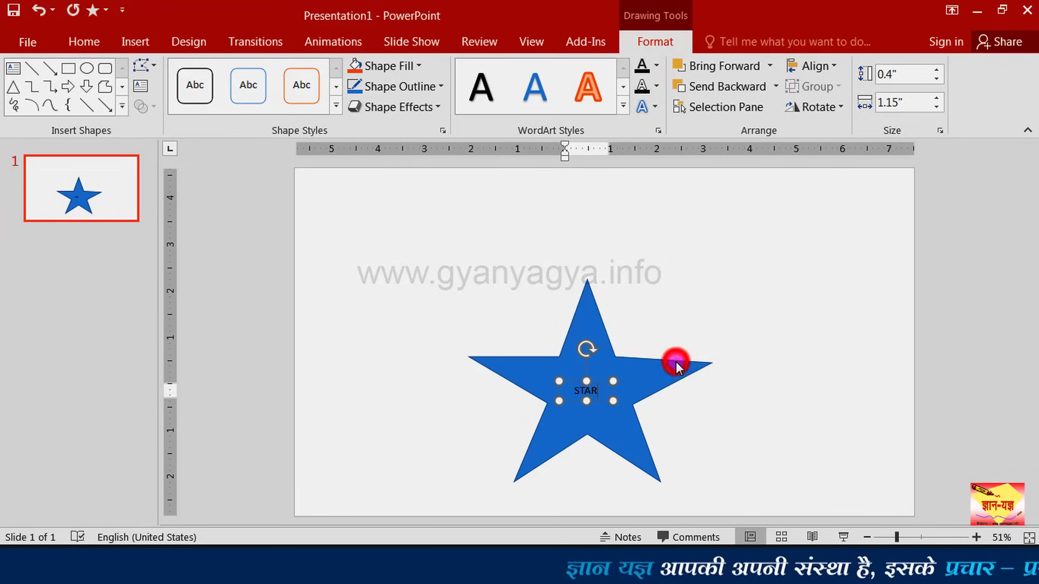
click(616, 383)
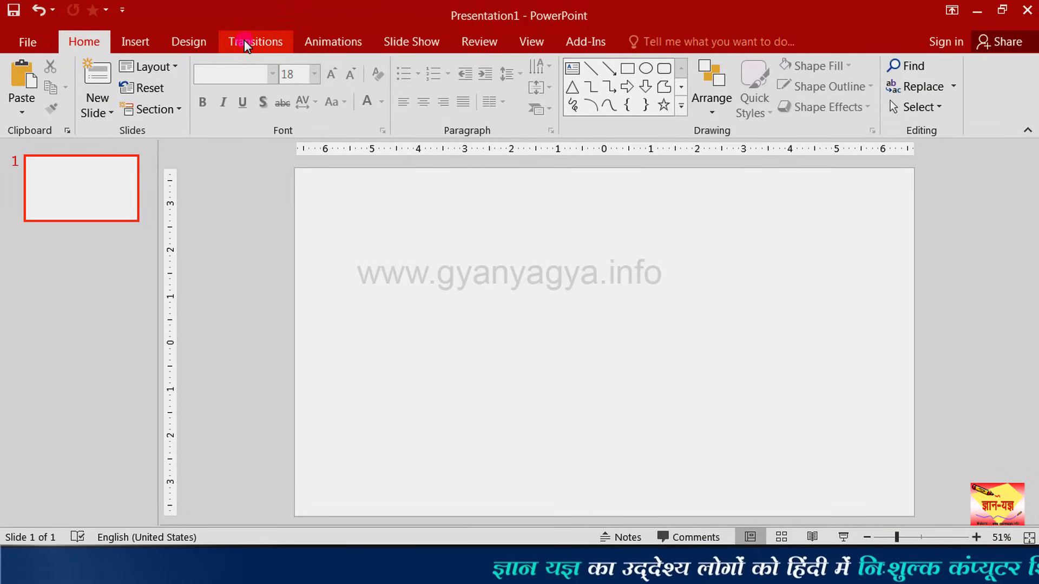
Draw a circle about 4 inches in diameter in the lower middle of the slide.
click(136, 41)
click(275, 65)
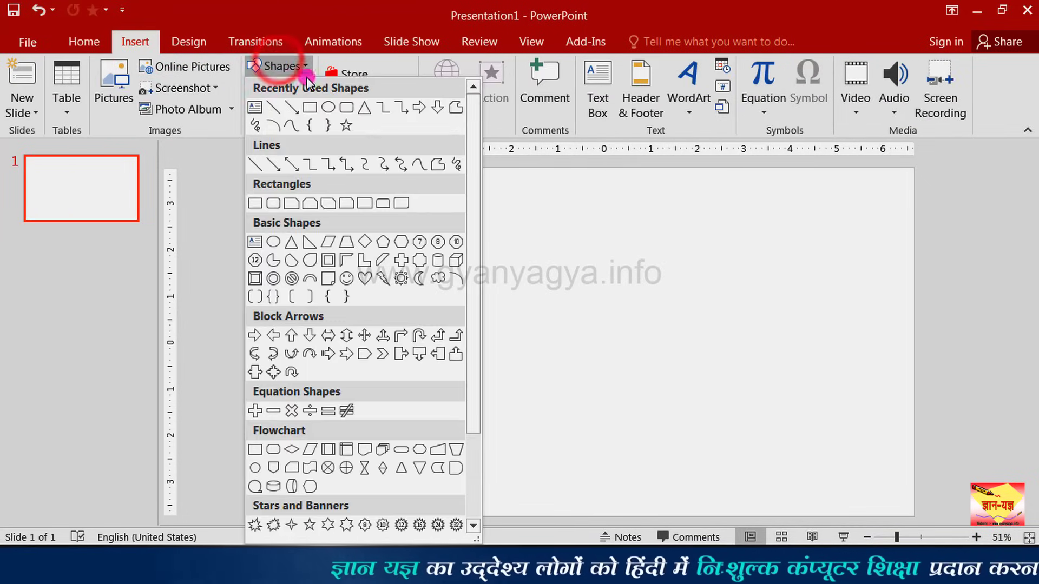
click(325, 107)
drag(451, 277, 637, 452)
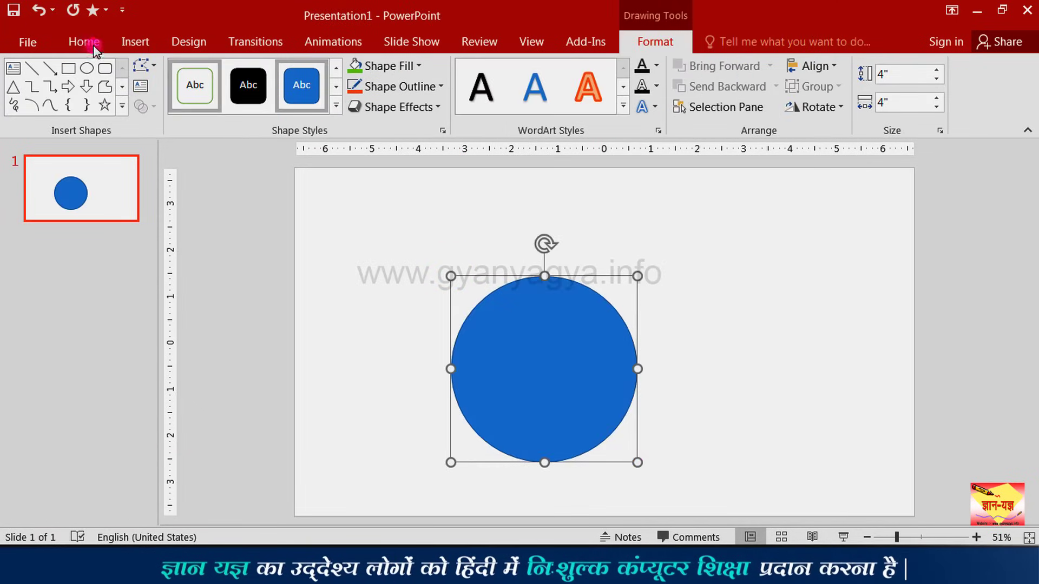
Draw an isosceles triangle about 4.43 inches wide and 3.82 inches high to the right of the circle.
click(135, 42)
click(263, 67)
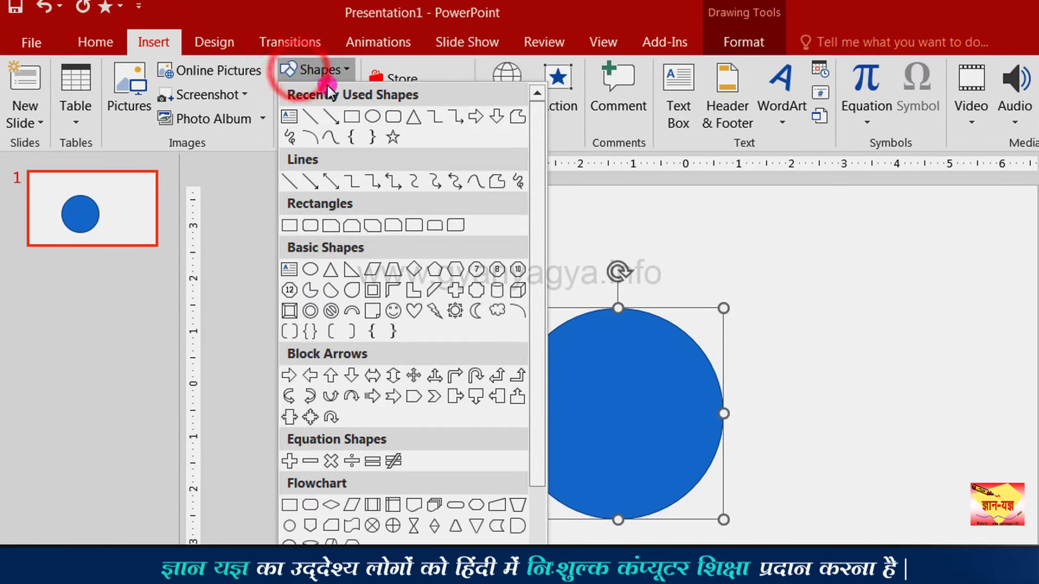
click(410, 123)
drag(737, 244, 970, 441)
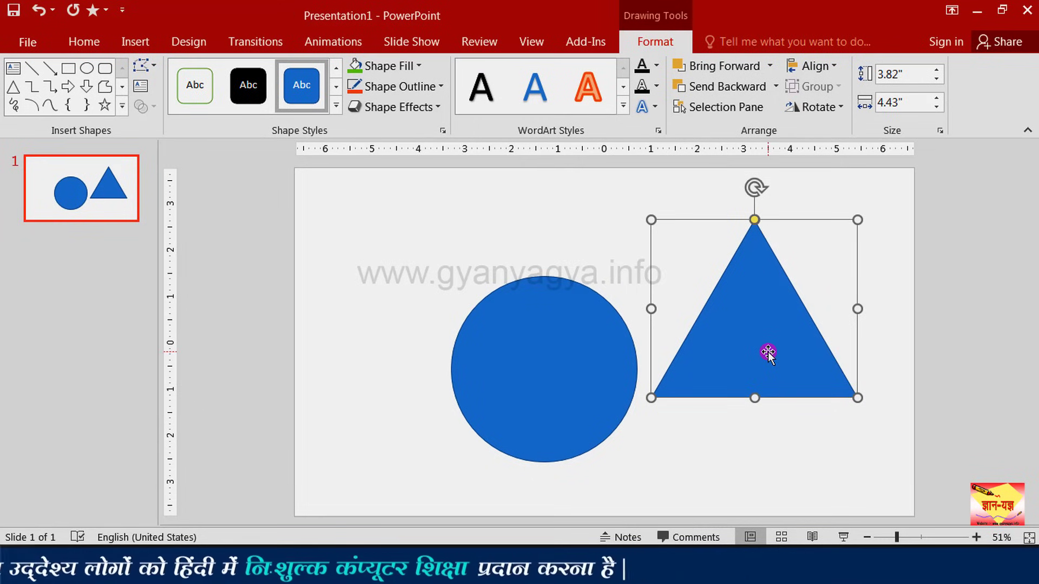
Try to use Merge Shapes with only the triangle selected.
click(654, 42)
click(142, 108)
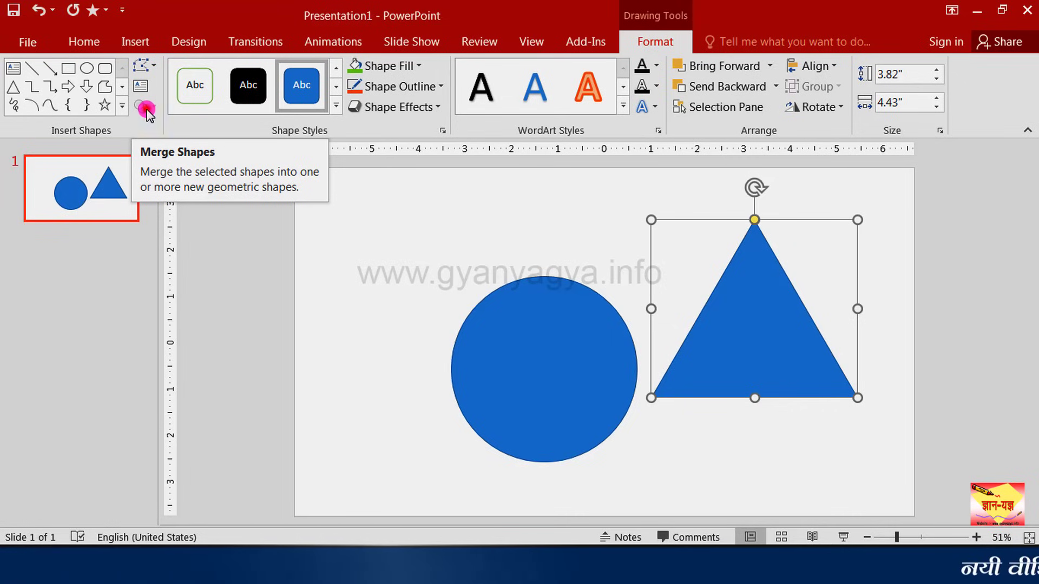
click(148, 109)
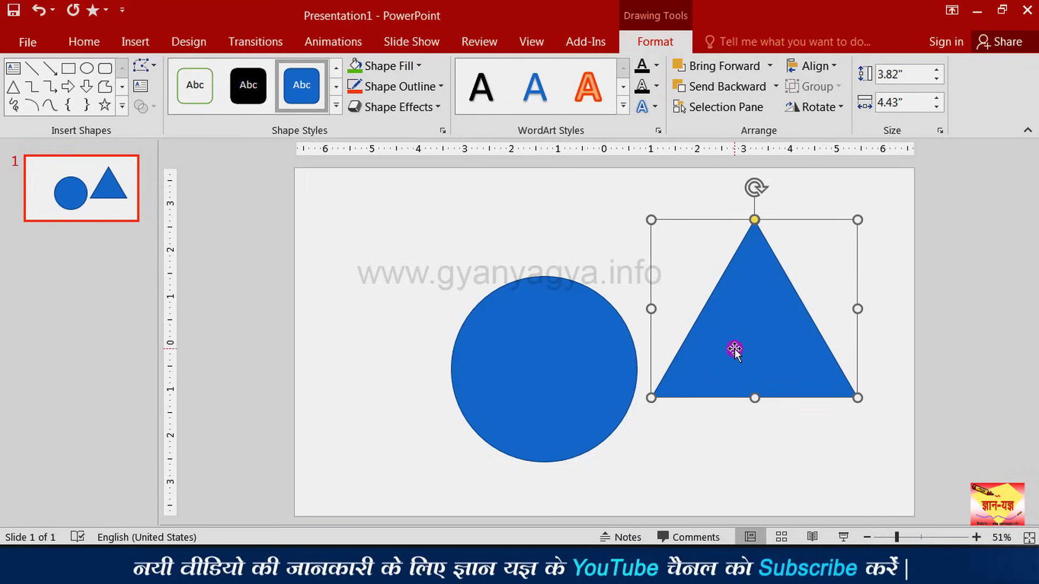
Move the triangle so its lower-left corner overlaps the upper-right part of the circle, and deselect it.
drag(735, 348, 642, 319)
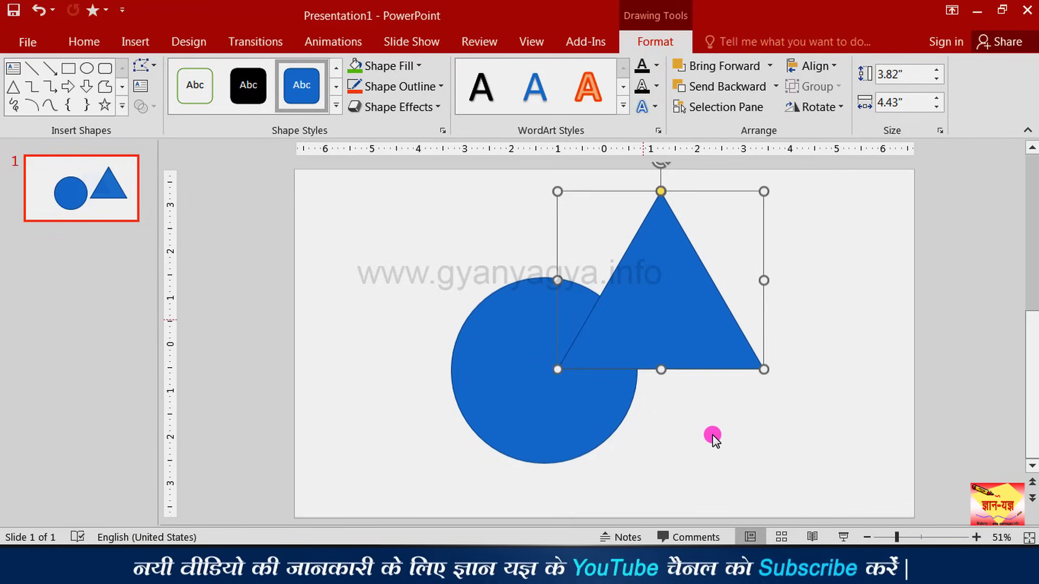
click(749, 460)
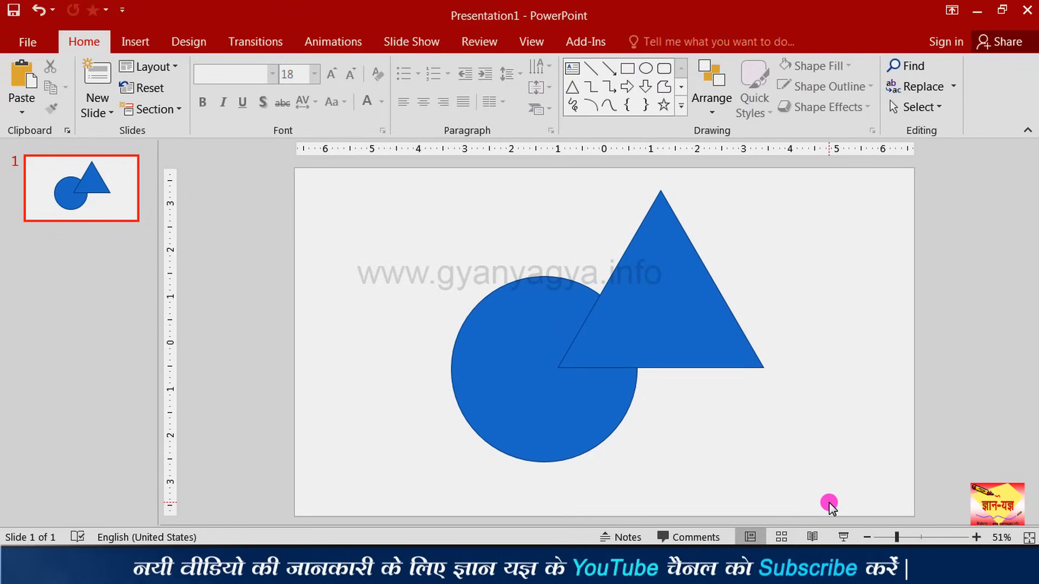
Select the circle and triangle together, merge them with Union, and undo the merge.
drag(828, 502, 402, 163)
click(670, 48)
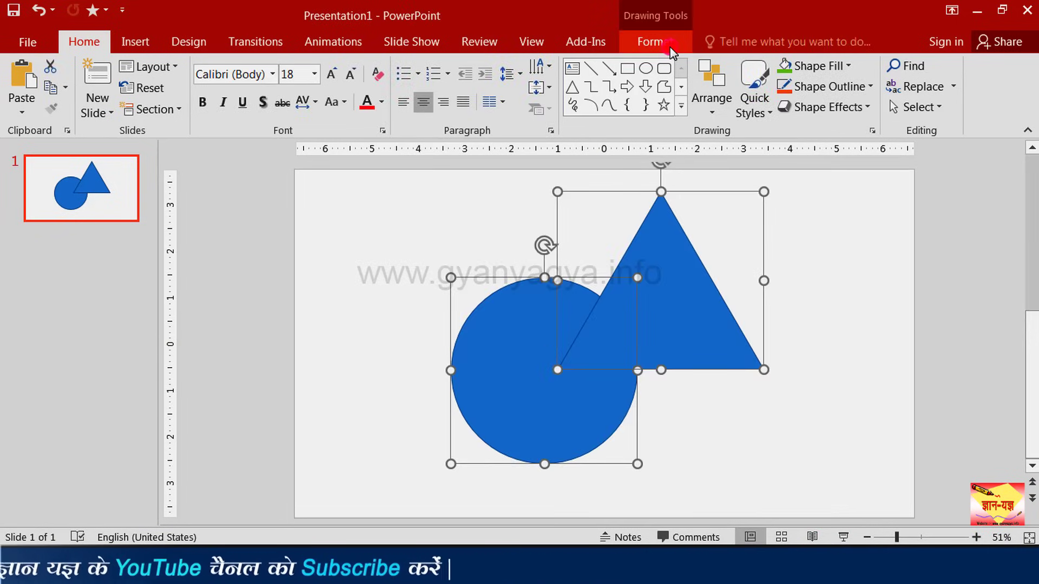
click(670, 47)
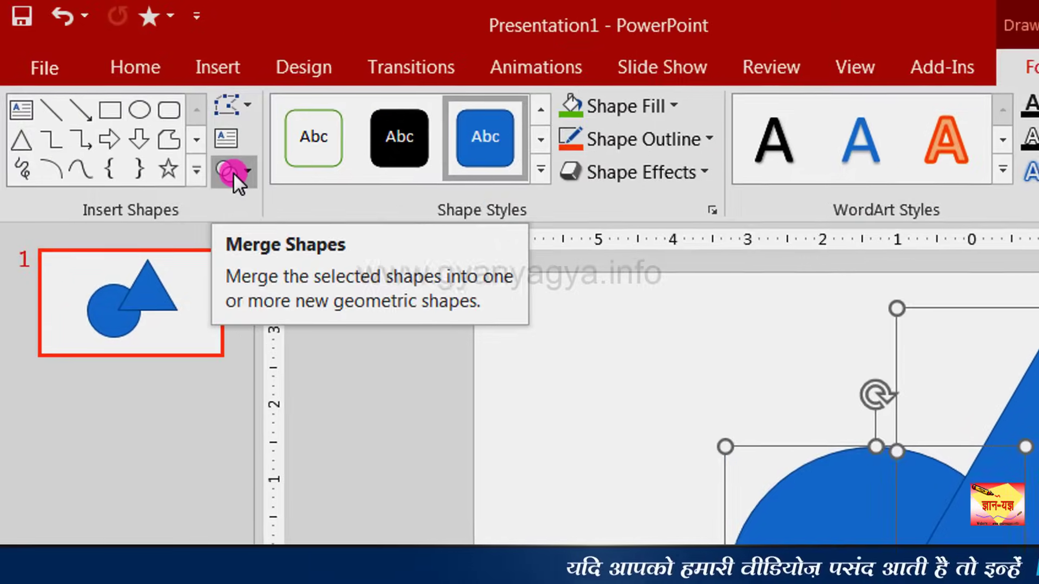
click(232, 171)
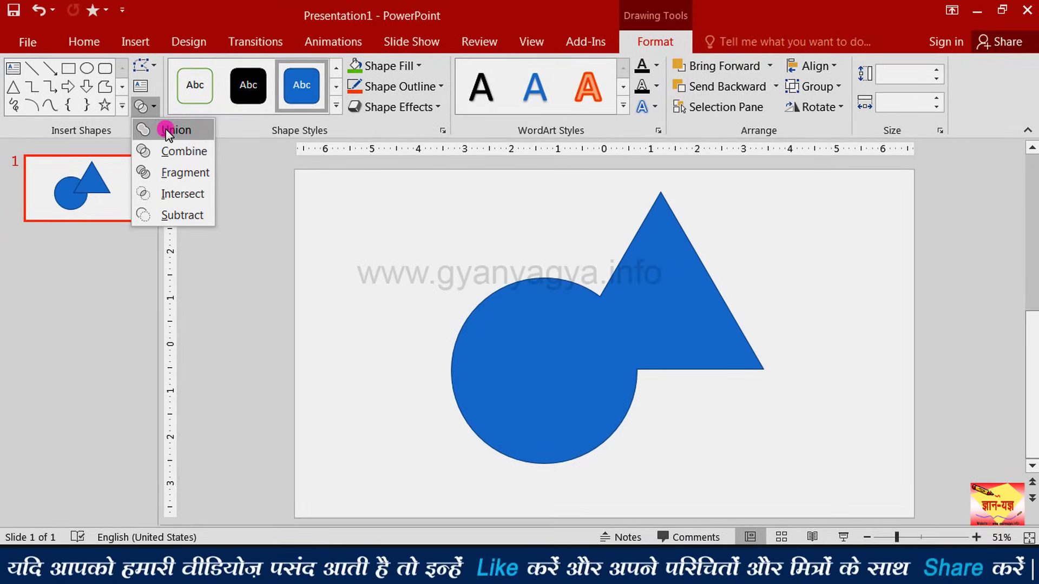
click(167, 130)
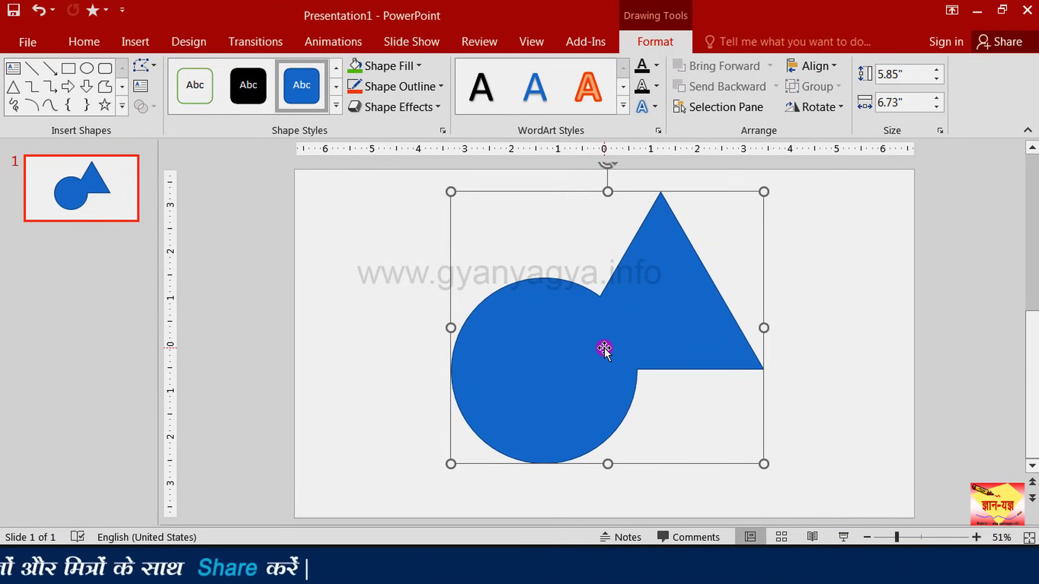
key(ctrl+z)
Merge the selected circle and triangle with Combine and undo the merge.
click(145, 108)
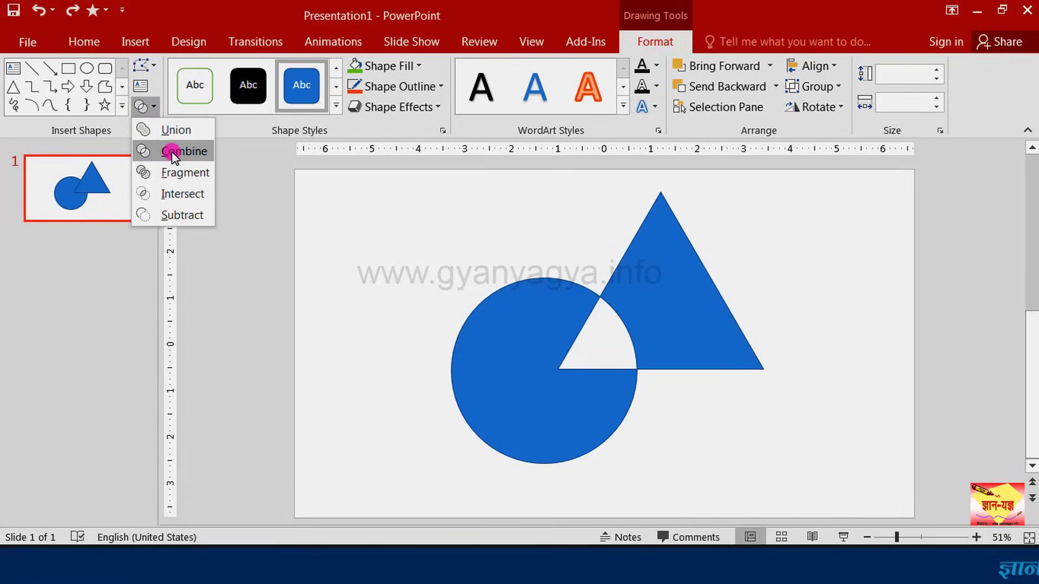
click(172, 152)
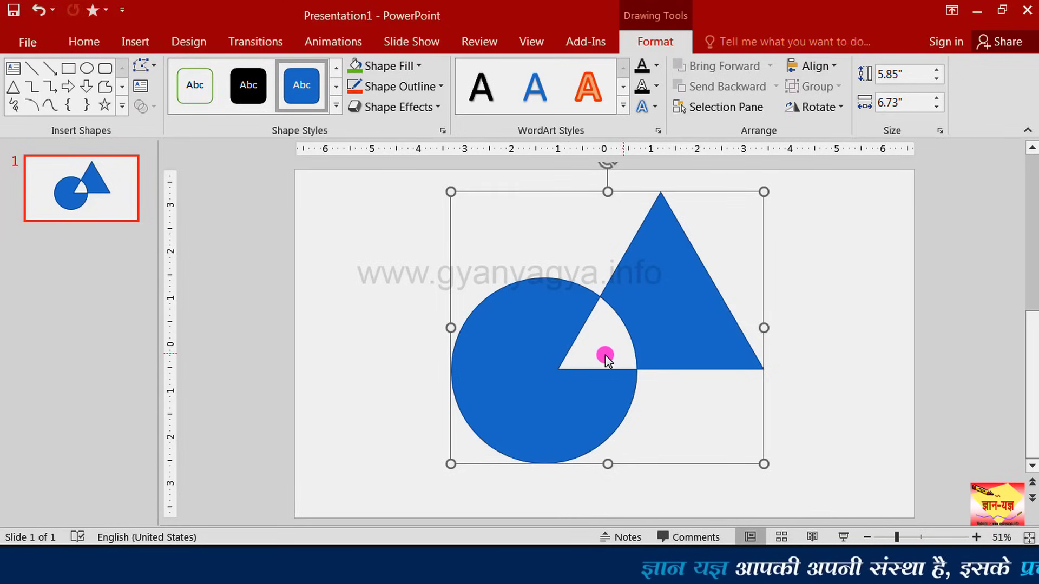
key(ctrl+z)
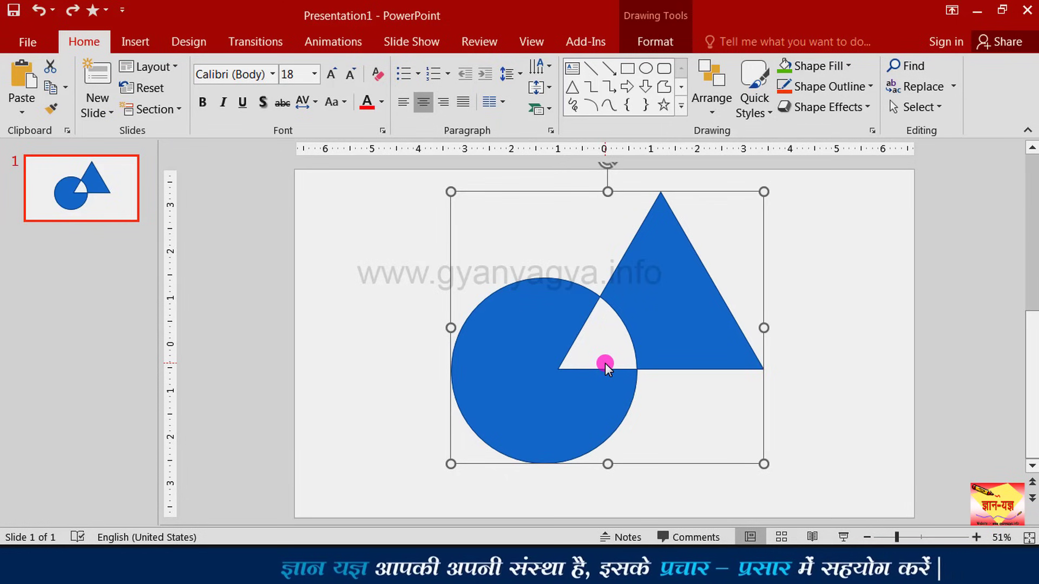
Fragment the overlapping circle and triangle and pull the triangle and overlap pieces up and right, away from the circle.
click(145, 111)
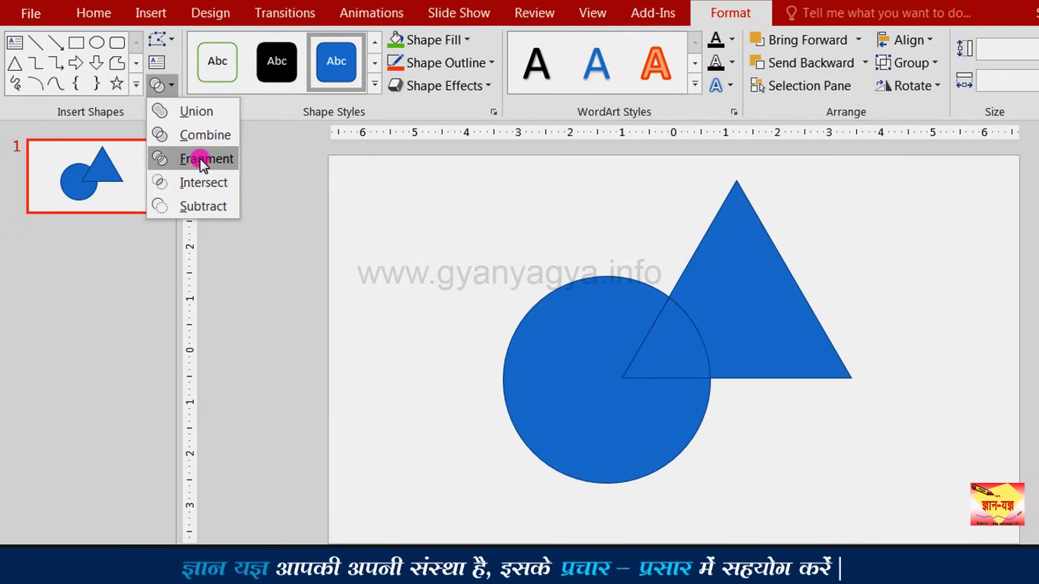
click(201, 158)
click(755, 471)
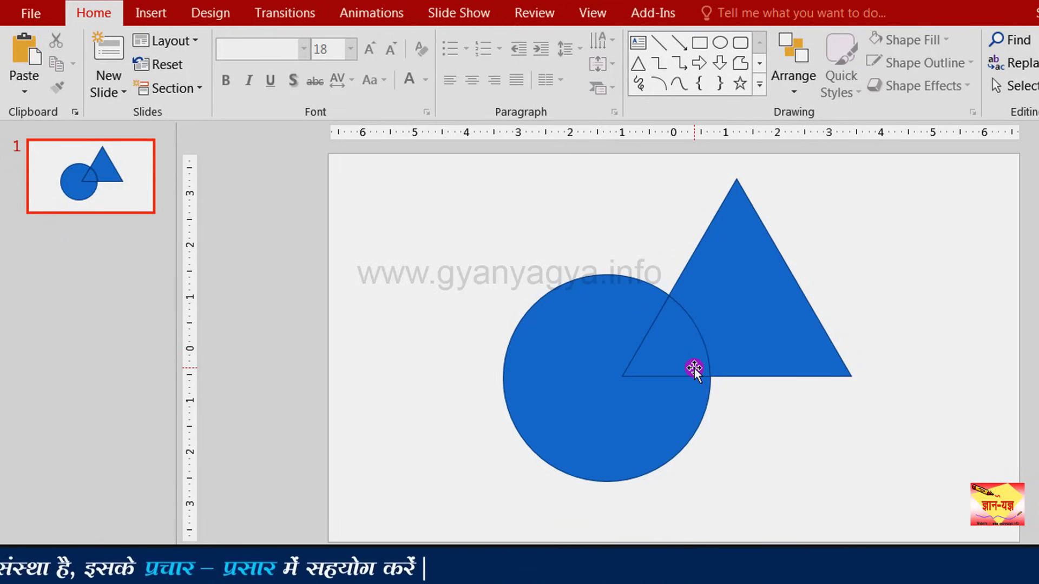
drag(763, 322, 814, 313)
drag(674, 341, 701, 326)
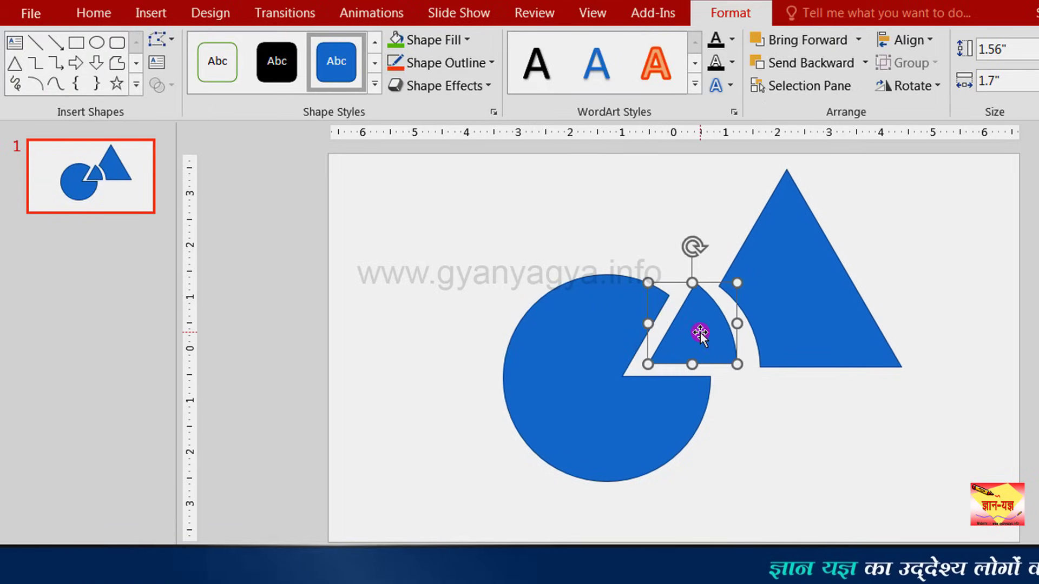
click(794, 454)
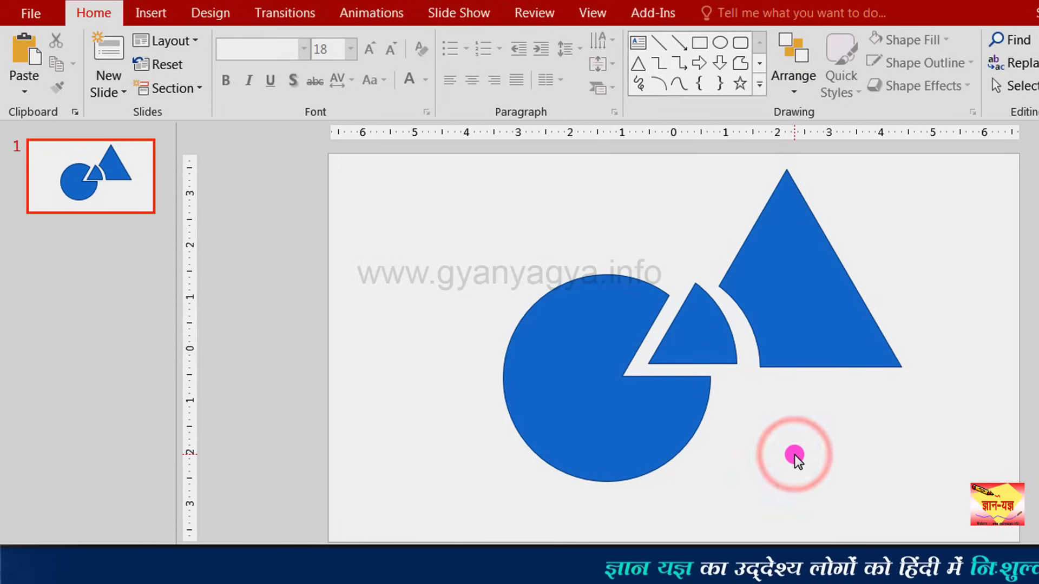
Undo both piece moves and the Fragment merge of the circle and triangle.
key(ctrl+z)
key(ctrl+z)
key(ctrl+z)
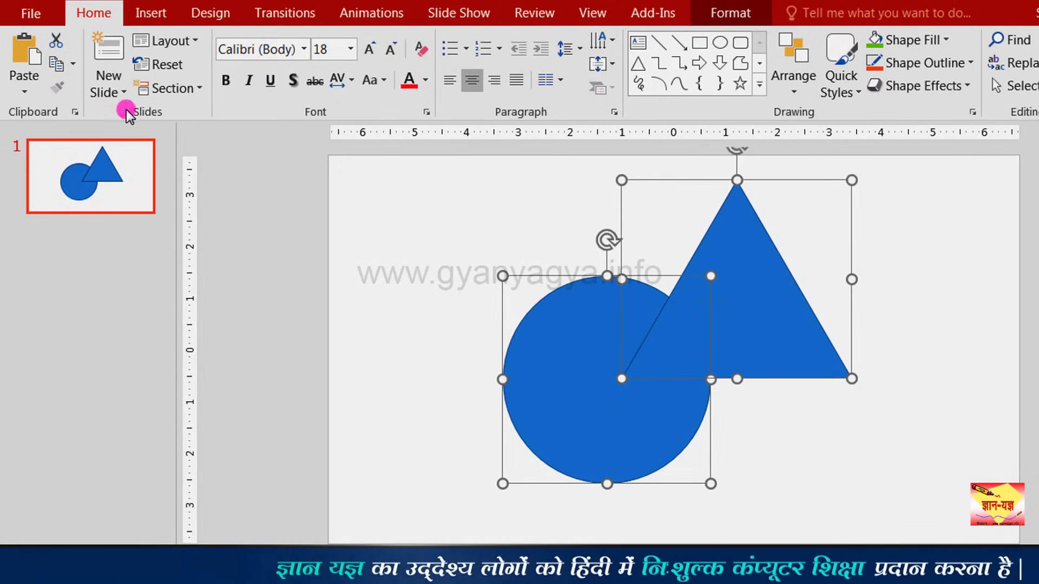
Merge the circle and triangle with Intersect and undo the merge.
click(749, 15)
click(161, 85)
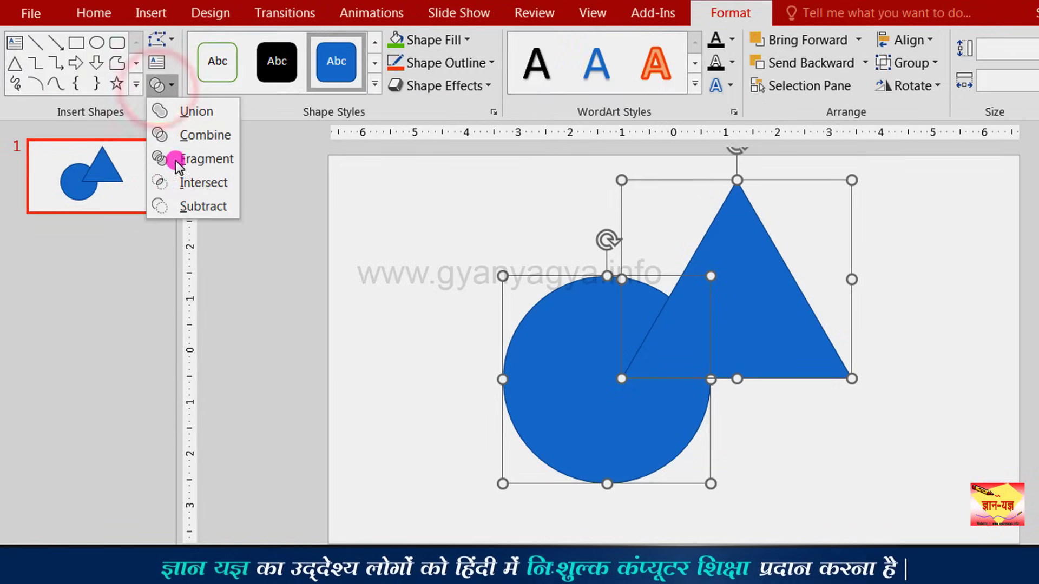
click(182, 185)
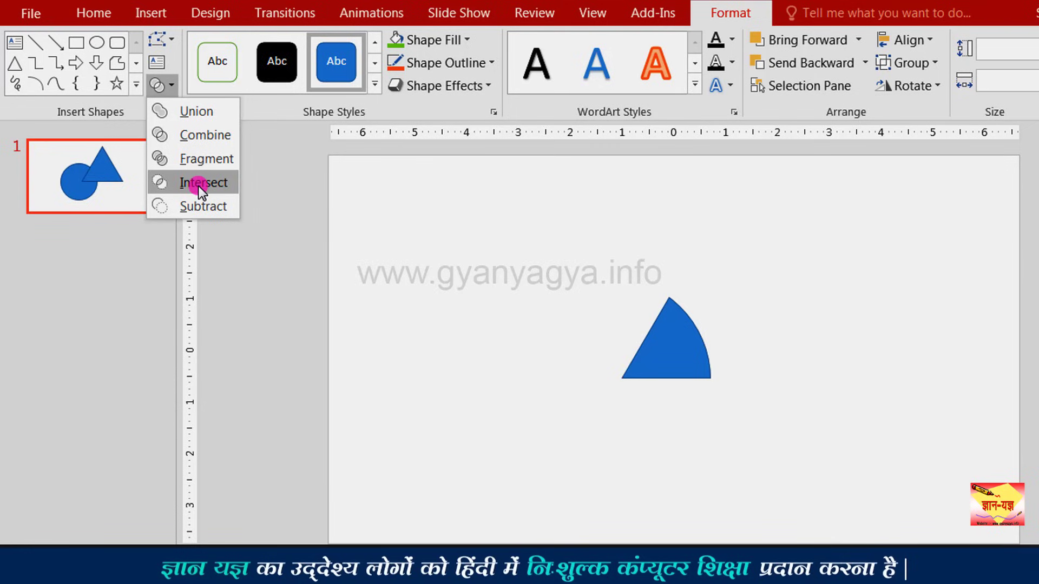
click(198, 184)
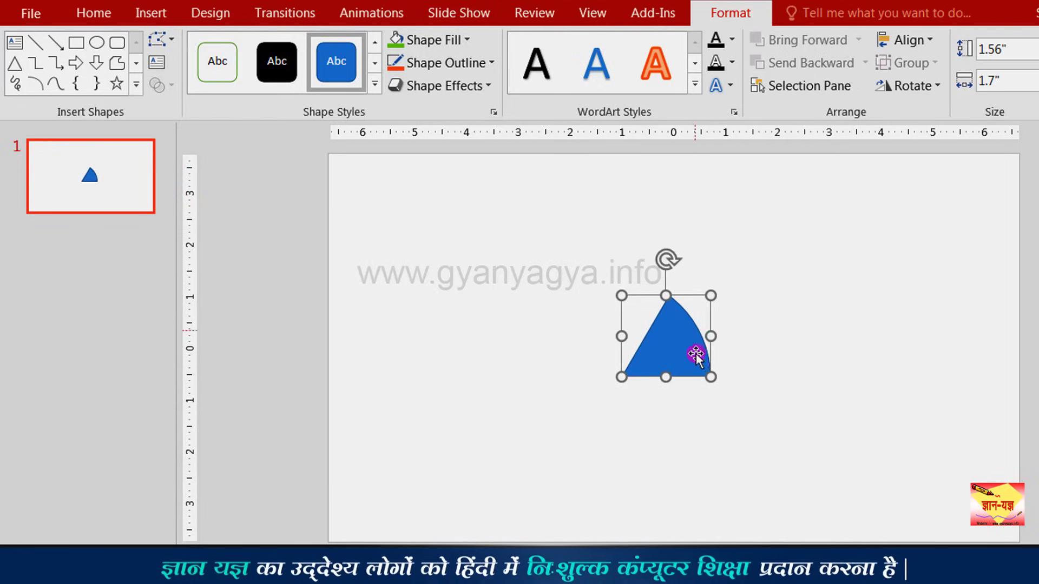
click(696, 421)
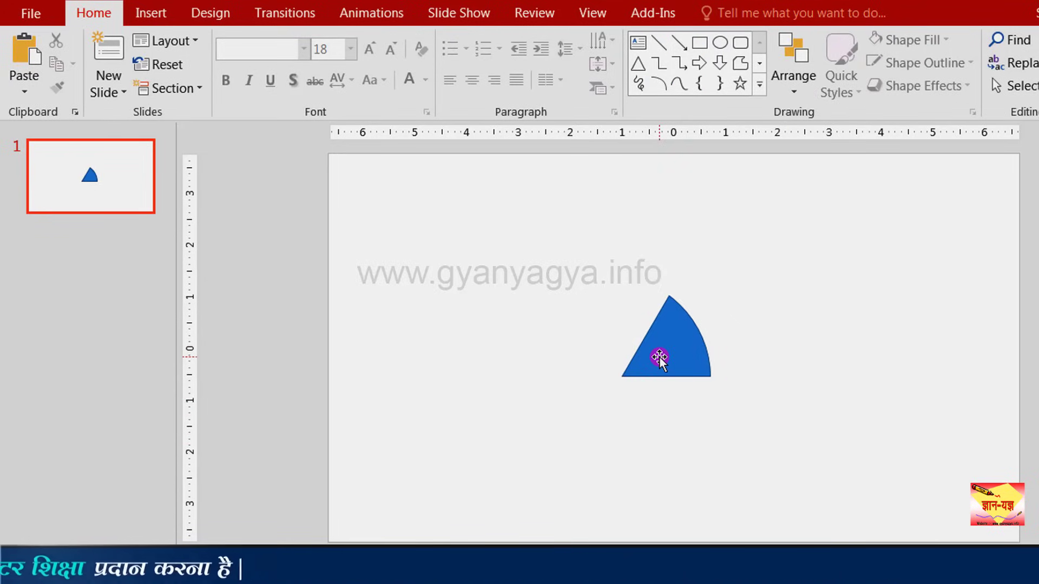
key(ctrl+z)
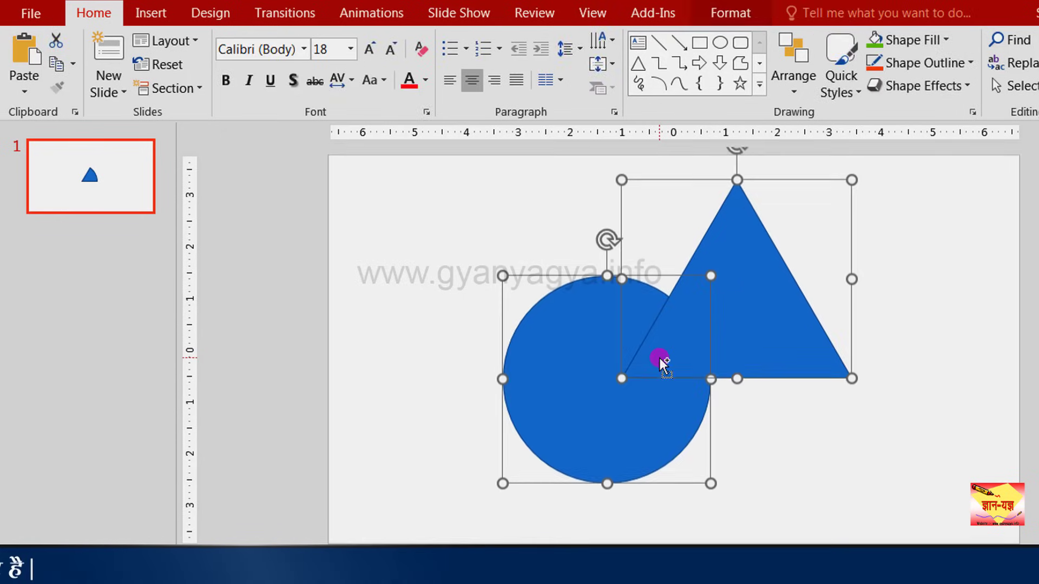
Cut the triangle out of the circle with the Subtract merge.
click(731, 13)
click(157, 85)
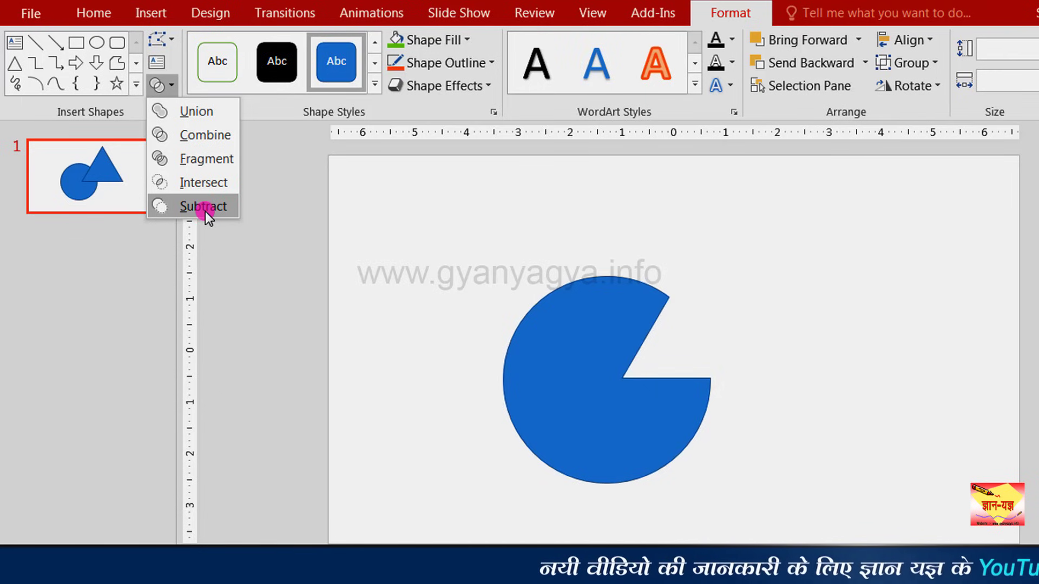
click(205, 211)
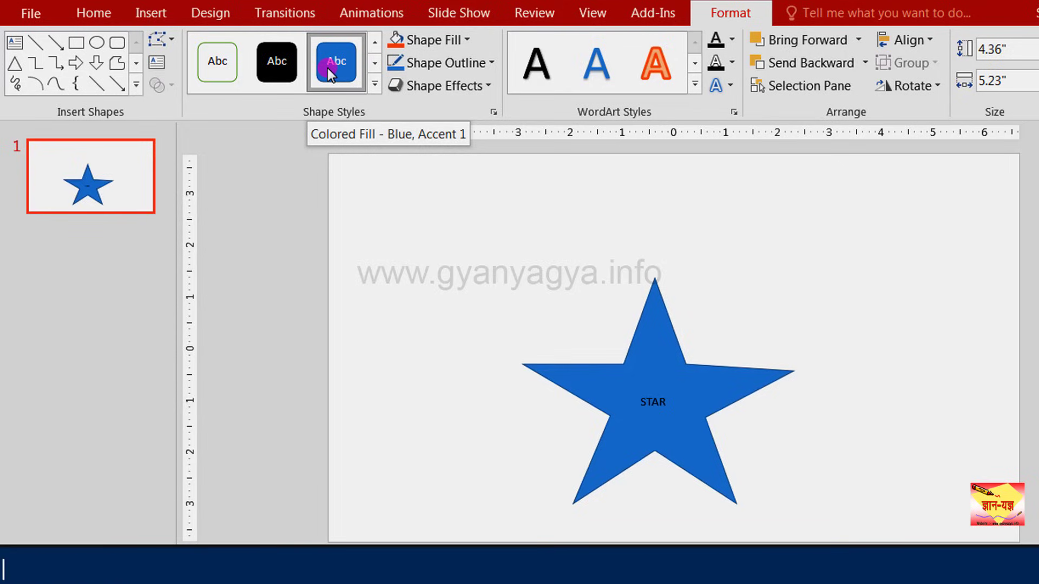
Apply the solid black shape style to the star and try the blue style on the STAR text box.
click(268, 73)
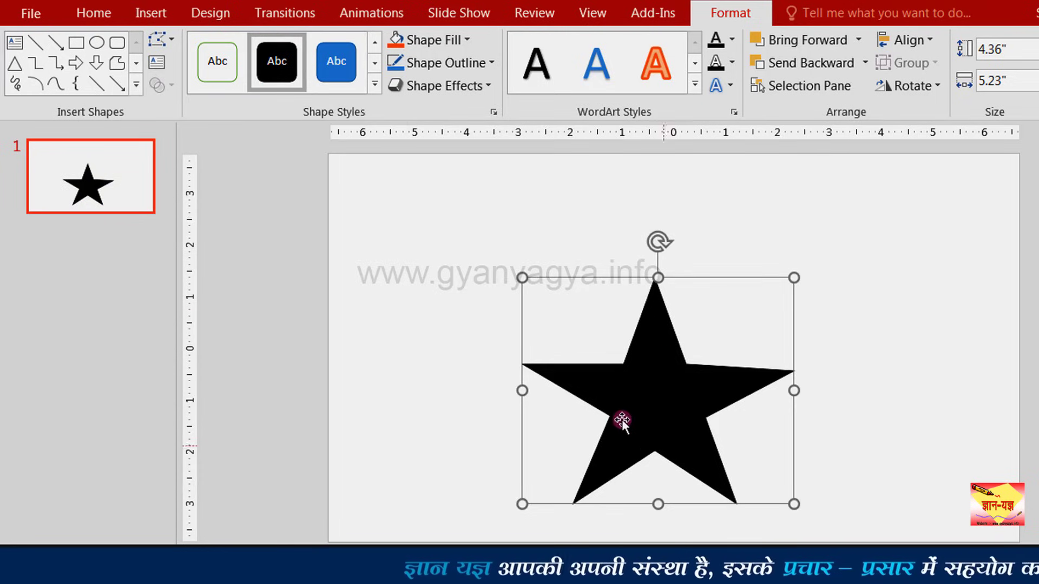
key(Tab)
click(349, 87)
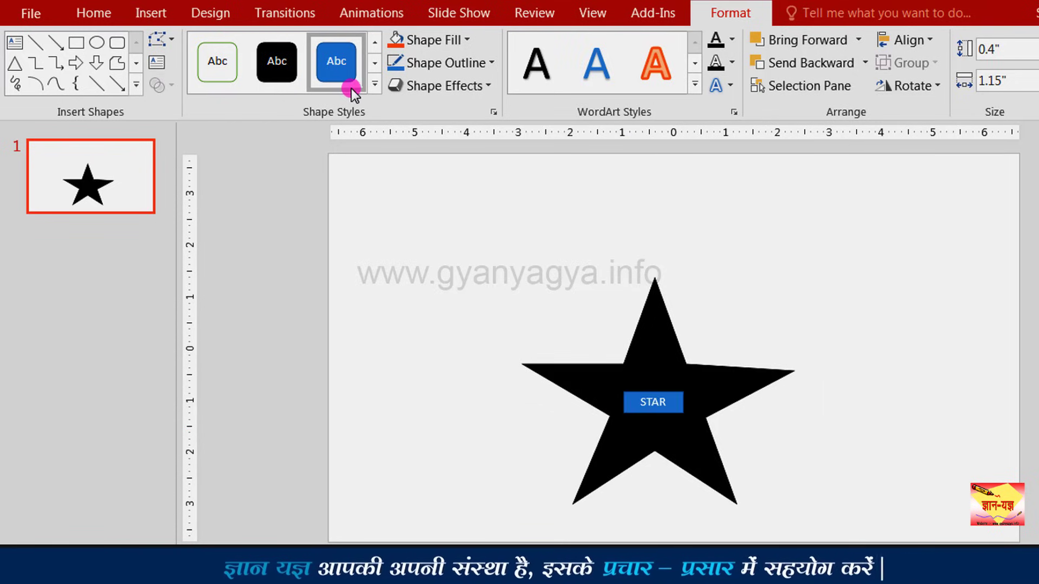
Apply the dark grey gradient theme style with black outline to the star.
click(378, 83)
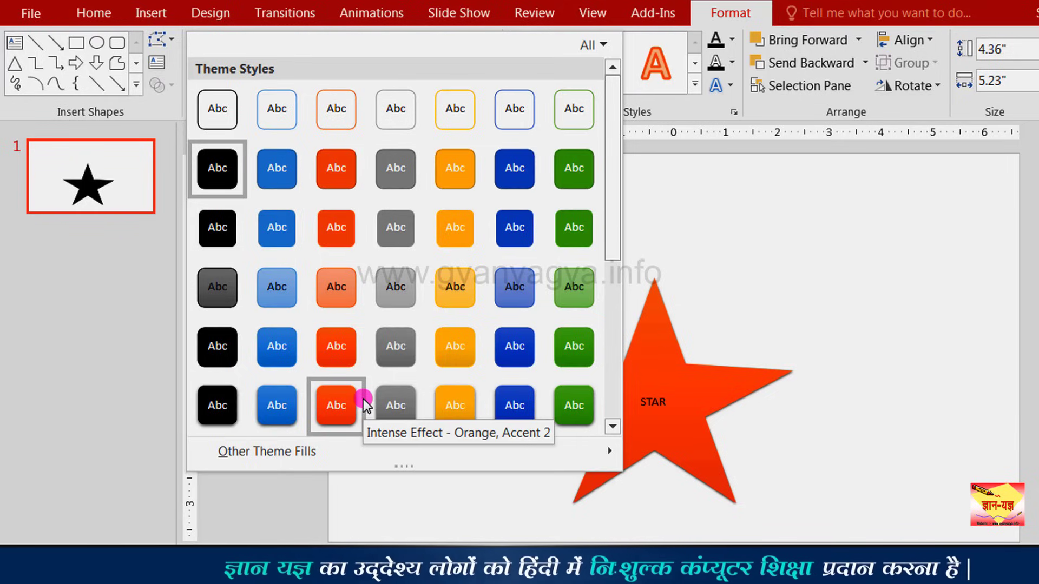
click(222, 283)
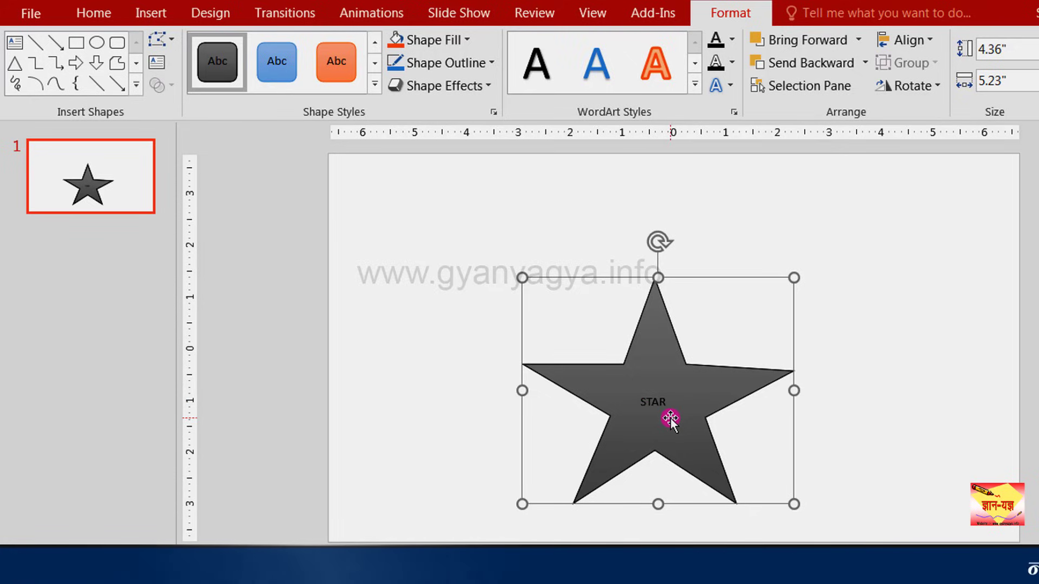
Apply the black fill from the last row of Other Theme Fills to the star.
click(375, 82)
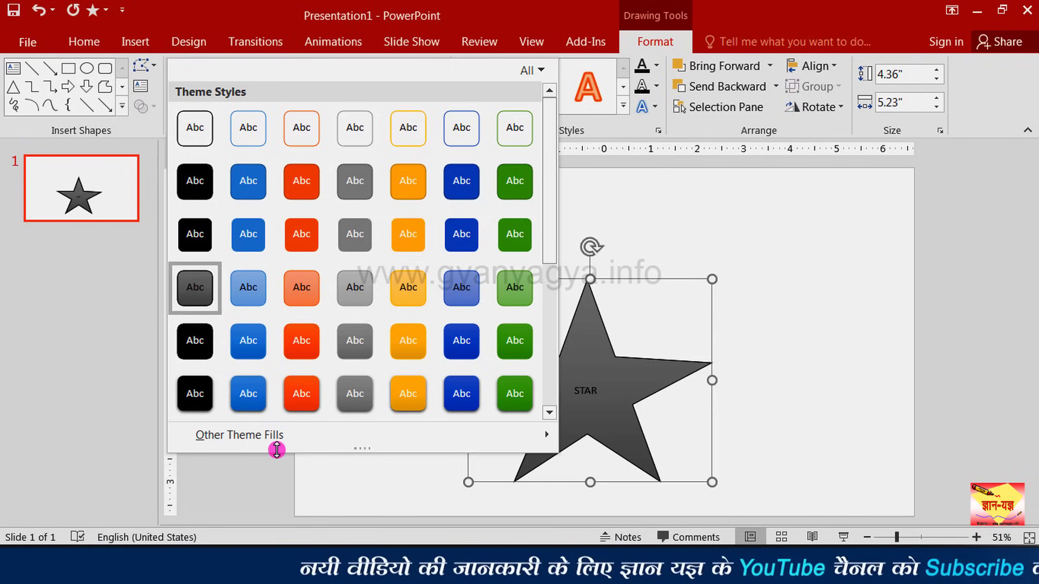
mouse_move(223, 436)
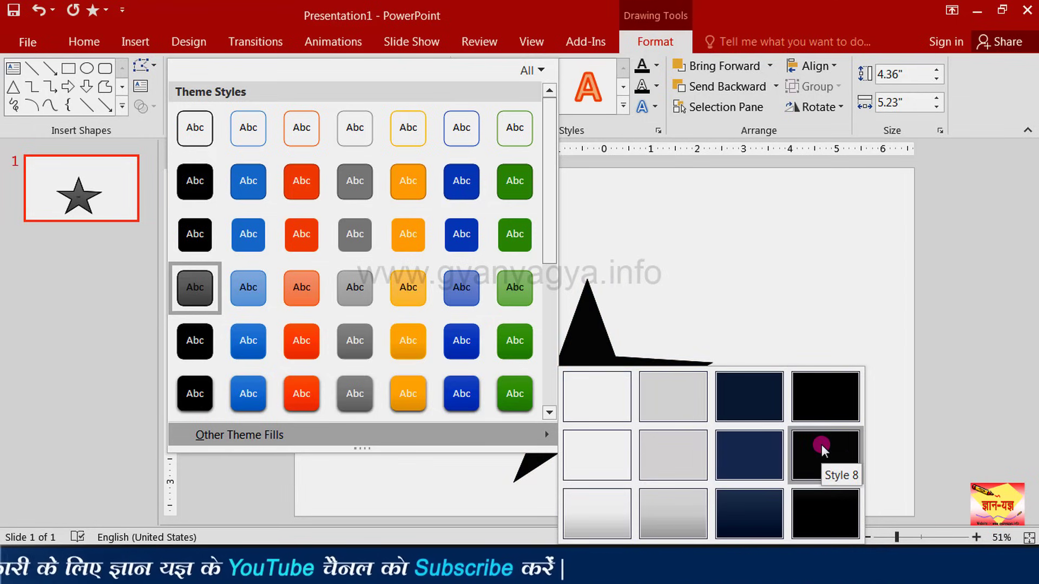
click(739, 483)
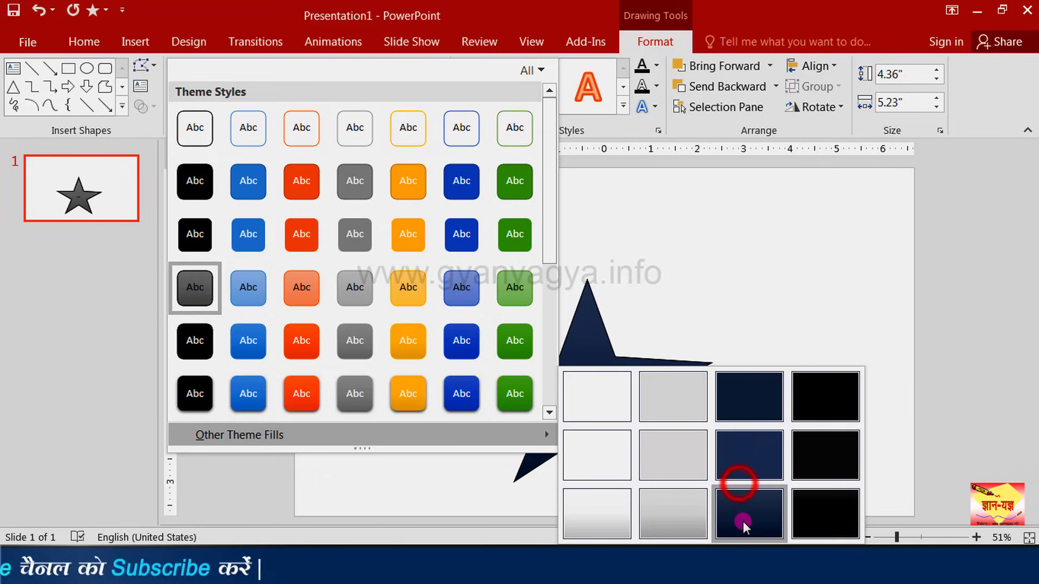
click(814, 520)
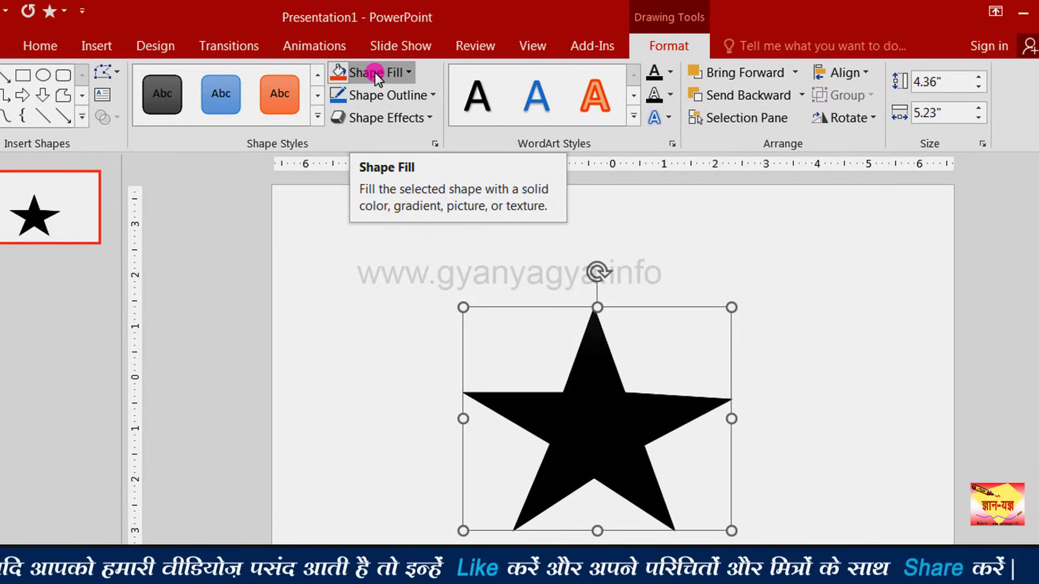
Examine the theme fill colors and the standard Colors palette available for the star.
click(375, 73)
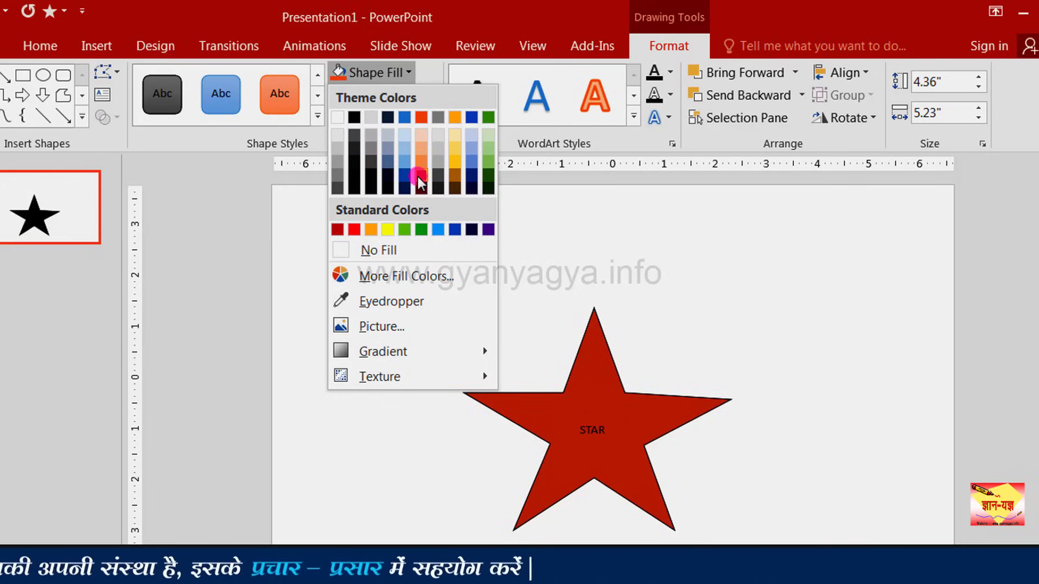
click(407, 276)
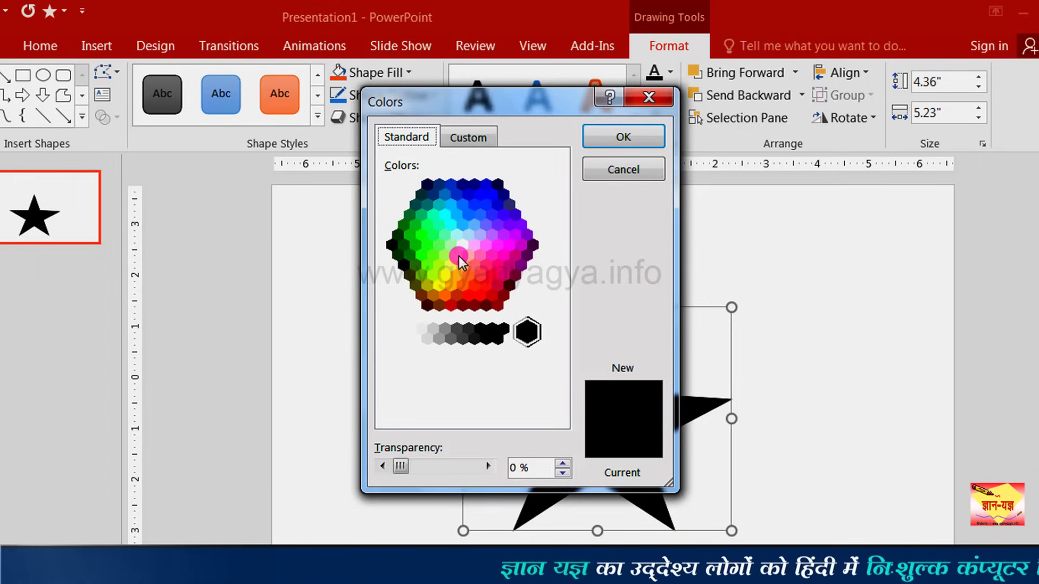
click(647, 98)
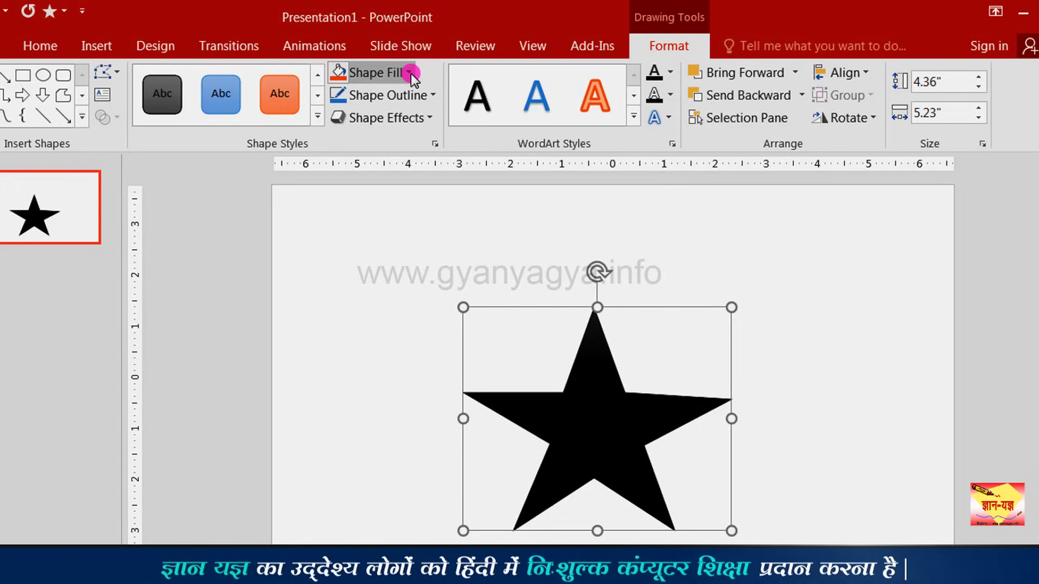
Fill the star with grey sampled with the Eyedropper from the upper edge of its left arm.
click(410, 73)
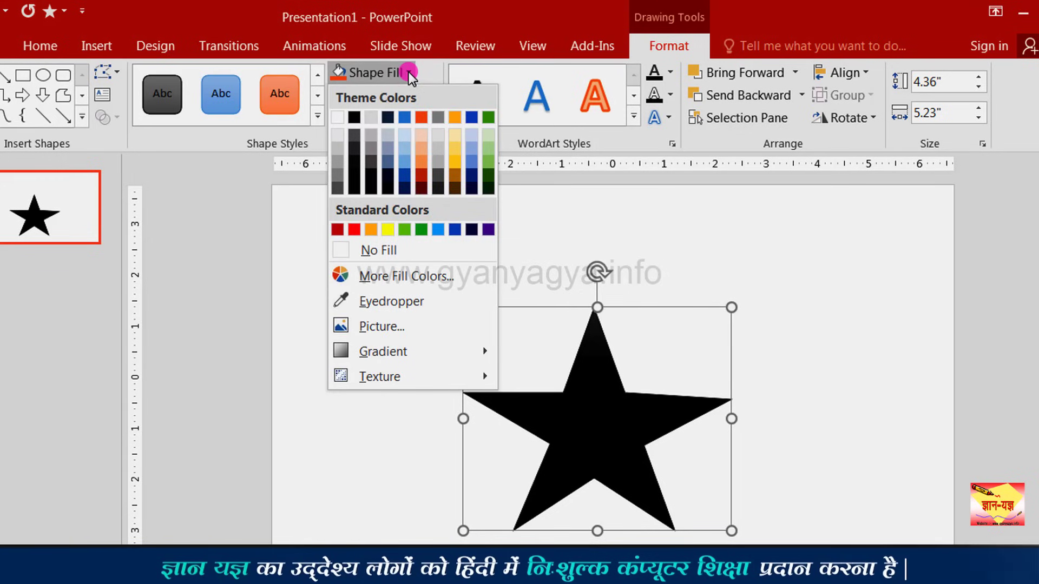
click(401, 301)
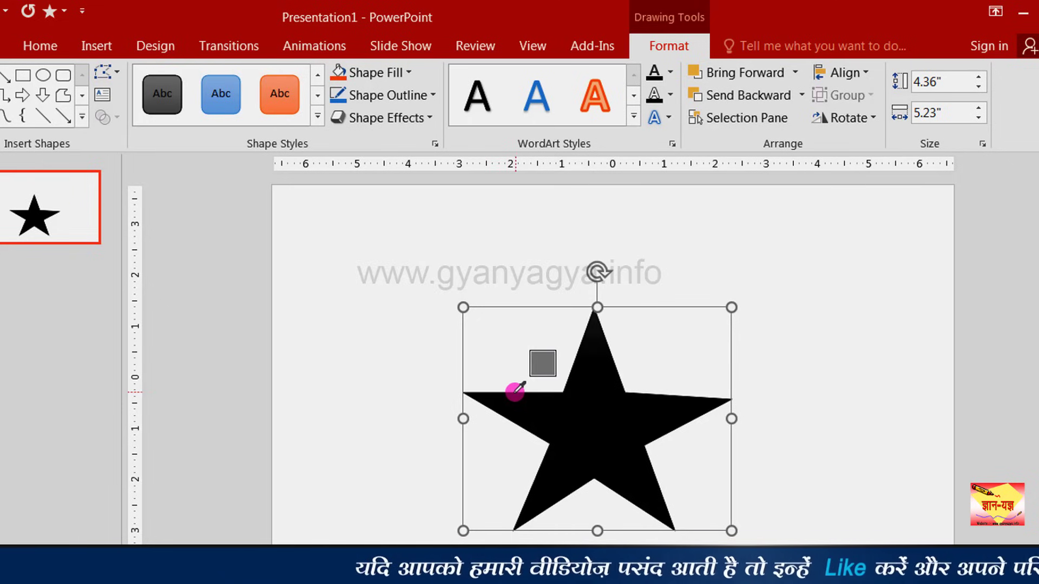
click(514, 391)
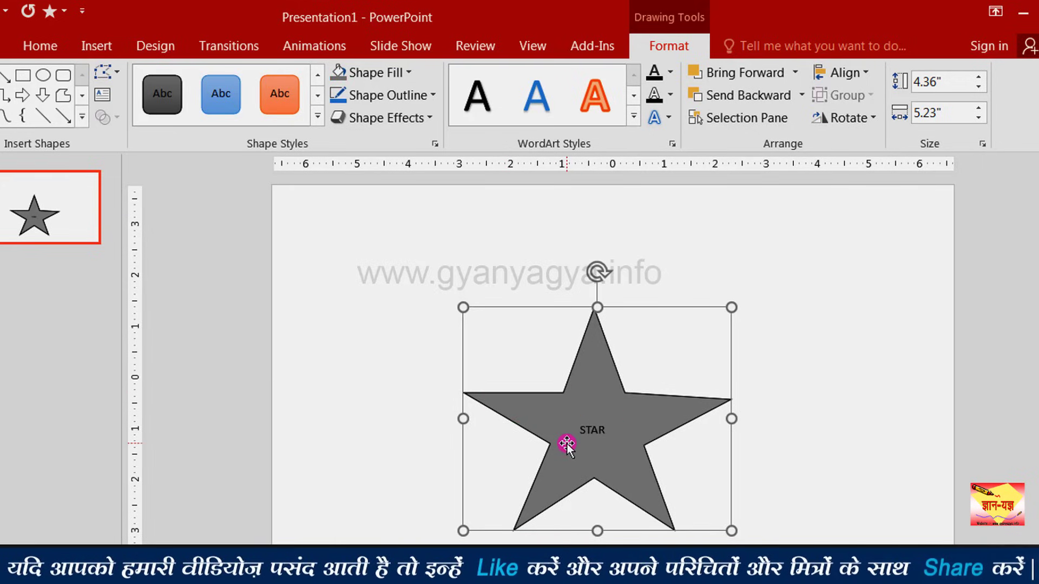
Fill the star with the Tulips picture from the Sample Pictures folder.
click(410, 74)
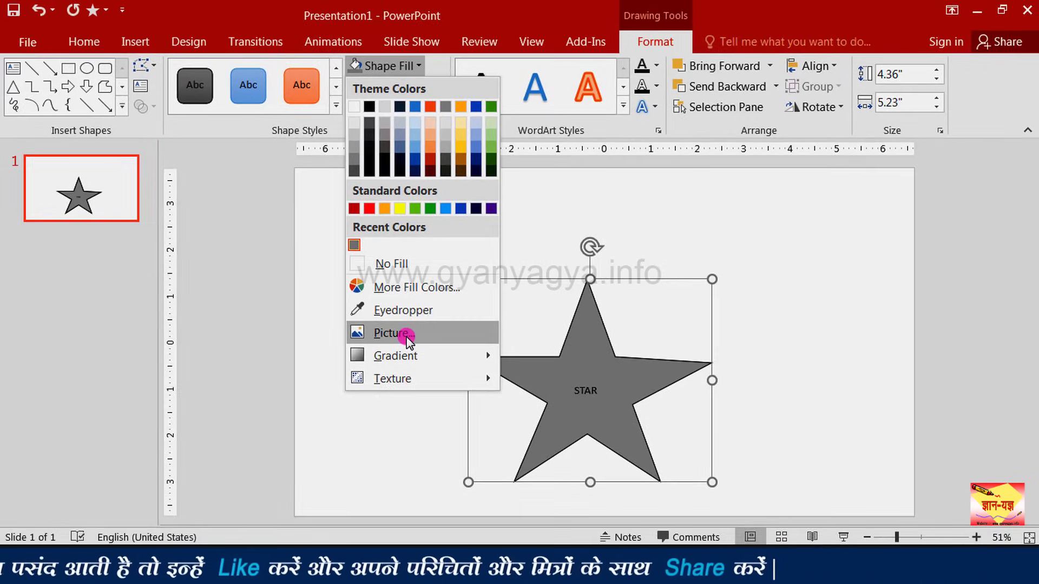
click(407, 334)
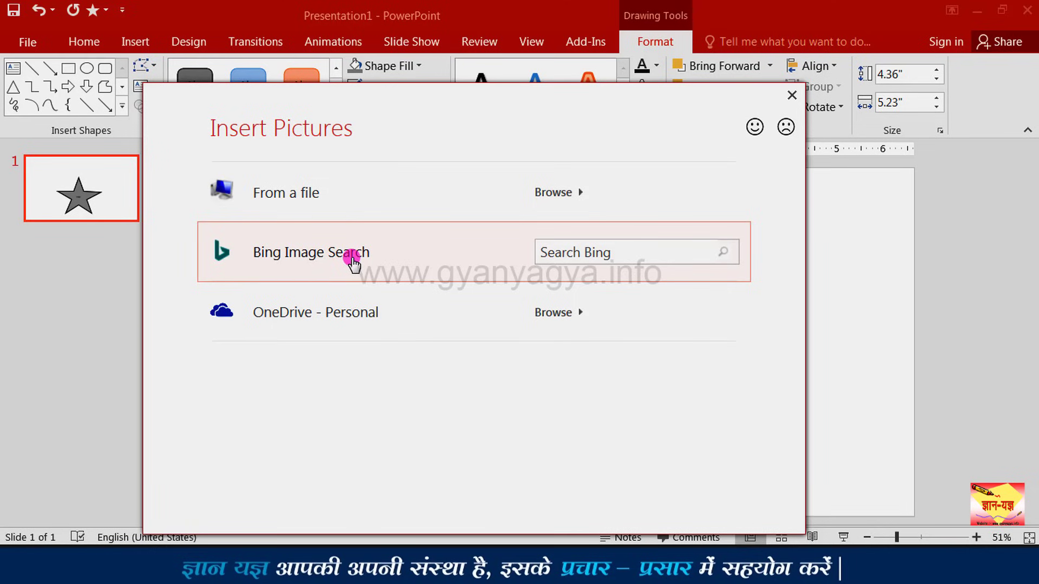
click(338, 207)
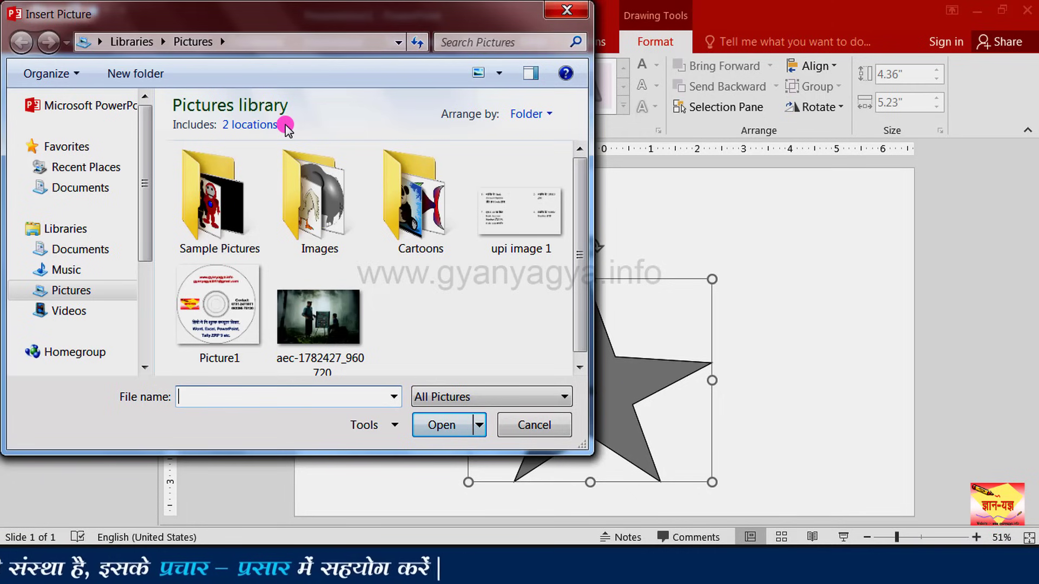
click(321, 250)
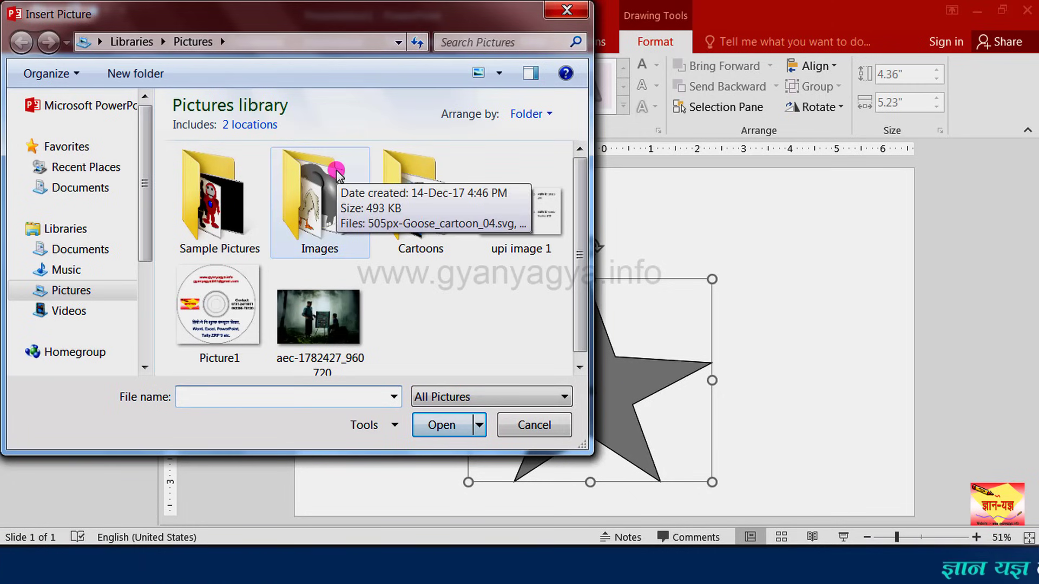
click(226, 216)
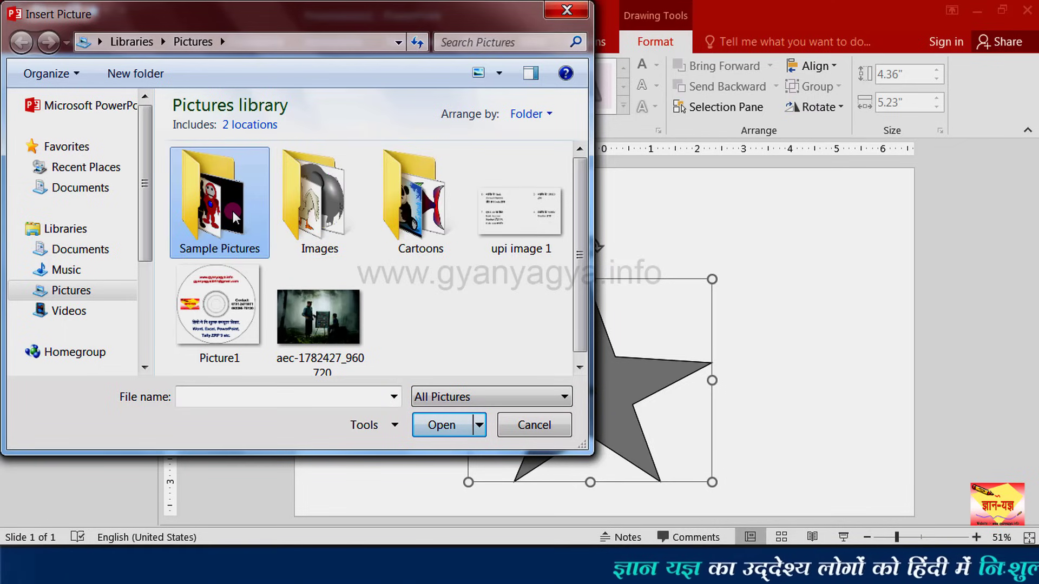
double_click(235, 217)
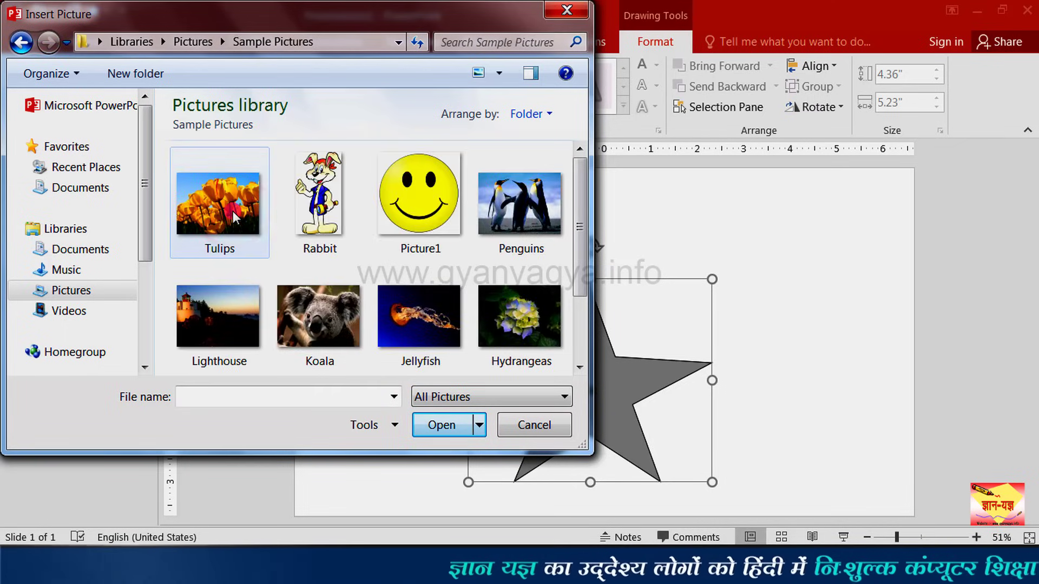
click(233, 212)
click(448, 426)
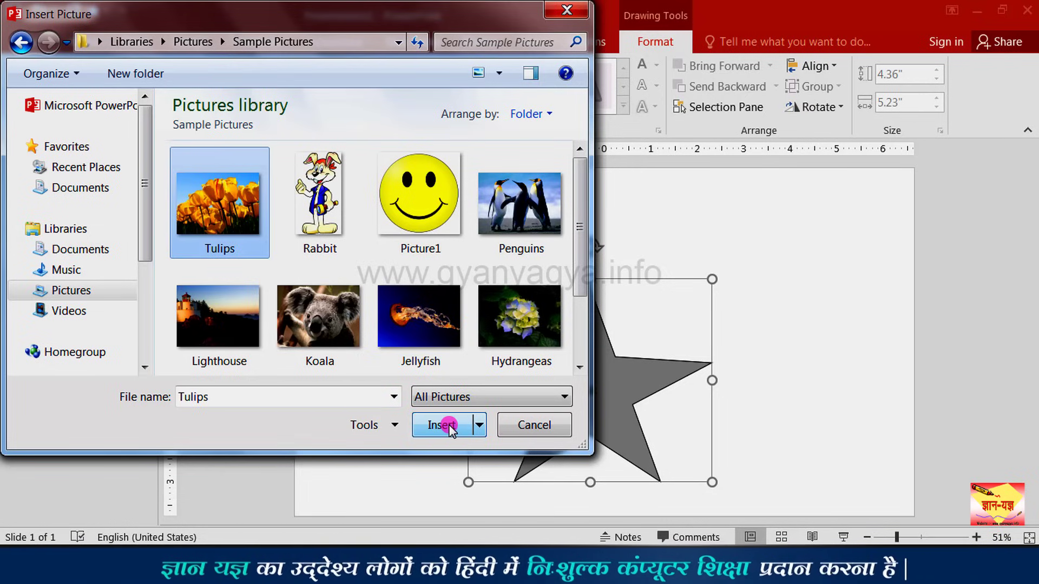
click(449, 426)
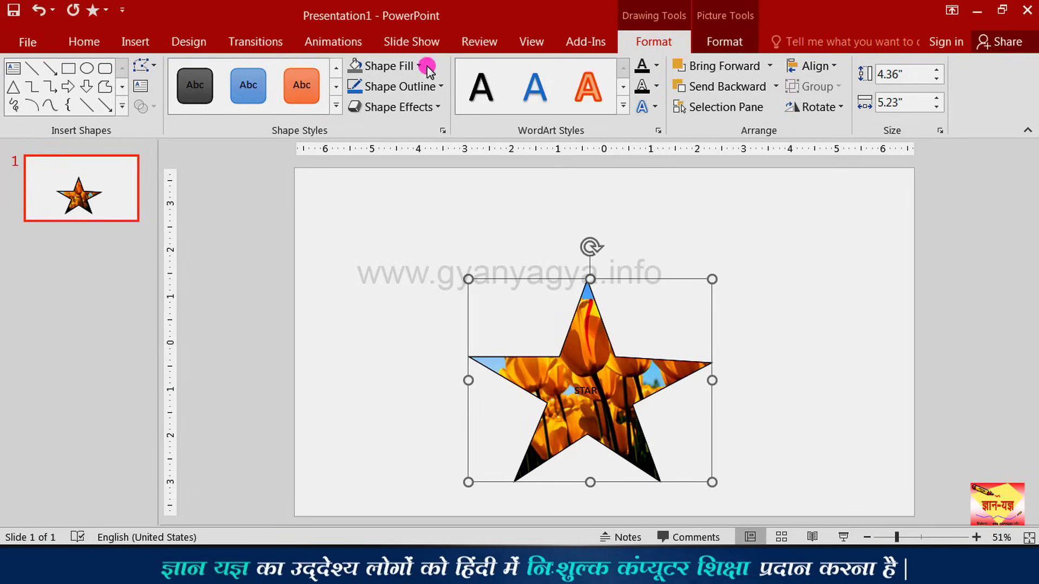
Fill the star with the second gradient in the first row of Dark Variations, running from dark blue down to lighter blue.
click(419, 61)
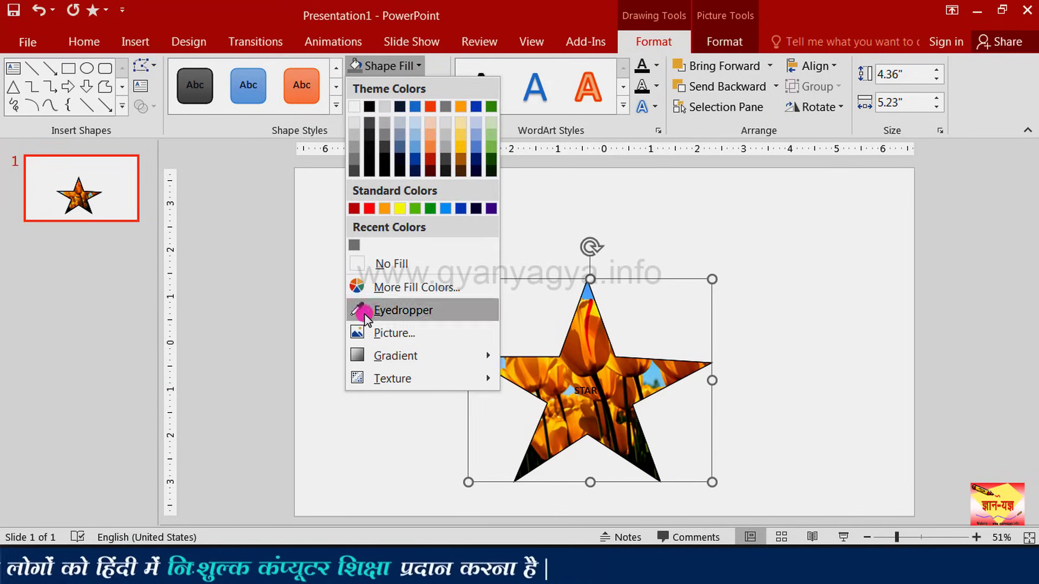
mouse_move(382, 357)
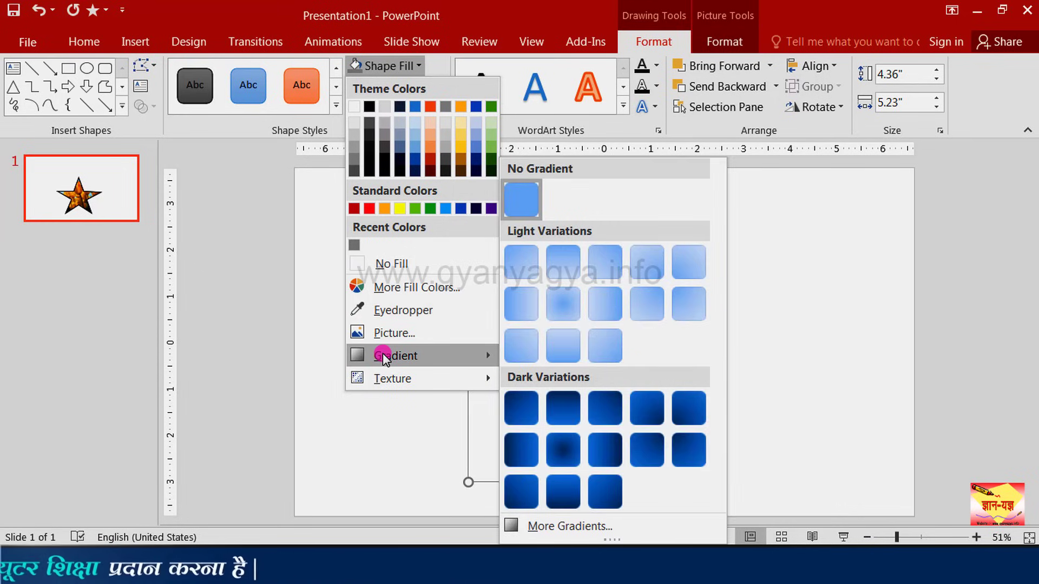
click(382, 358)
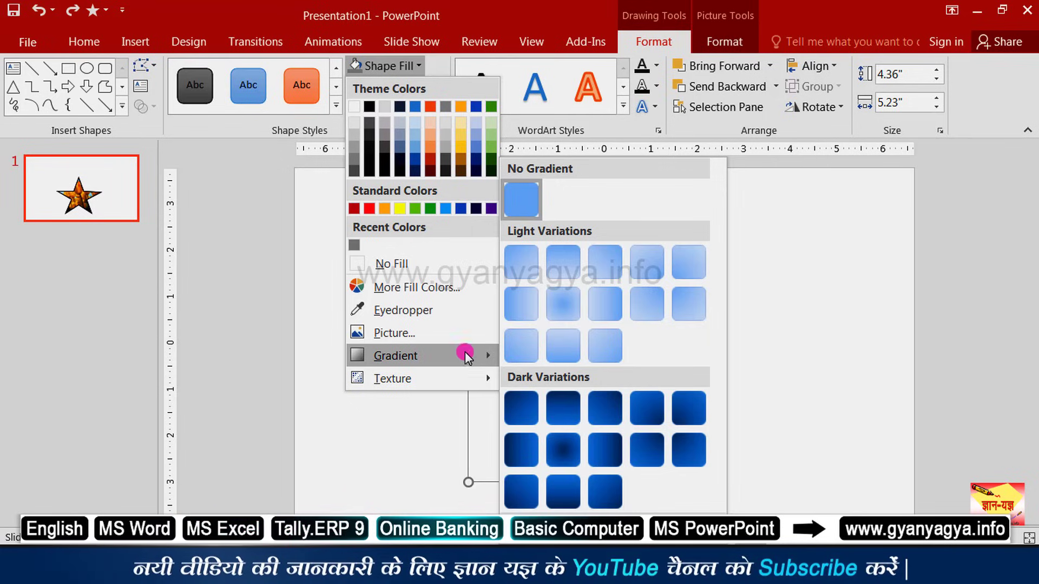
click(553, 402)
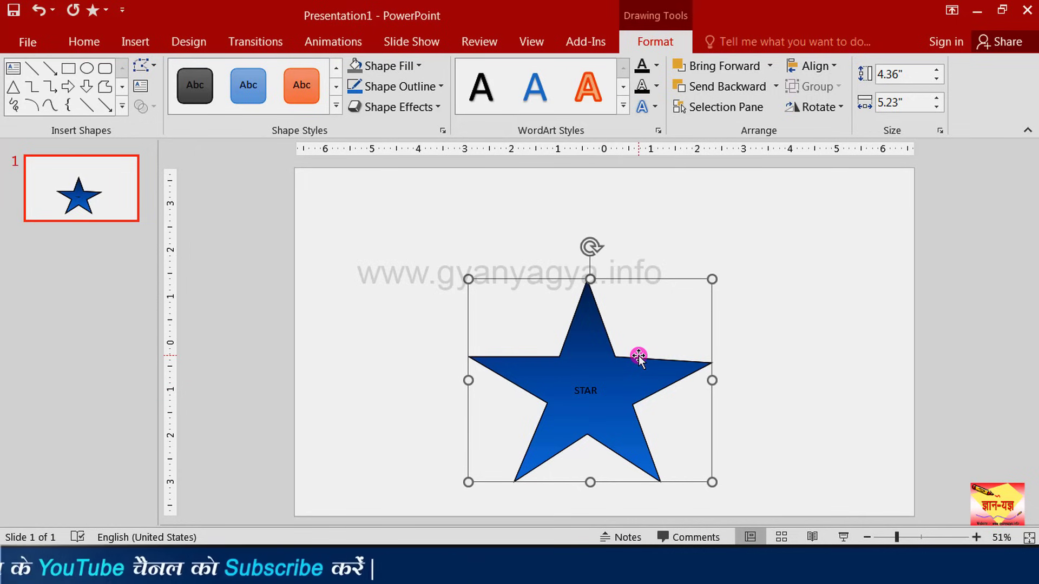
Fill the star with the blue denim-like texture from the first row of textures.
click(420, 66)
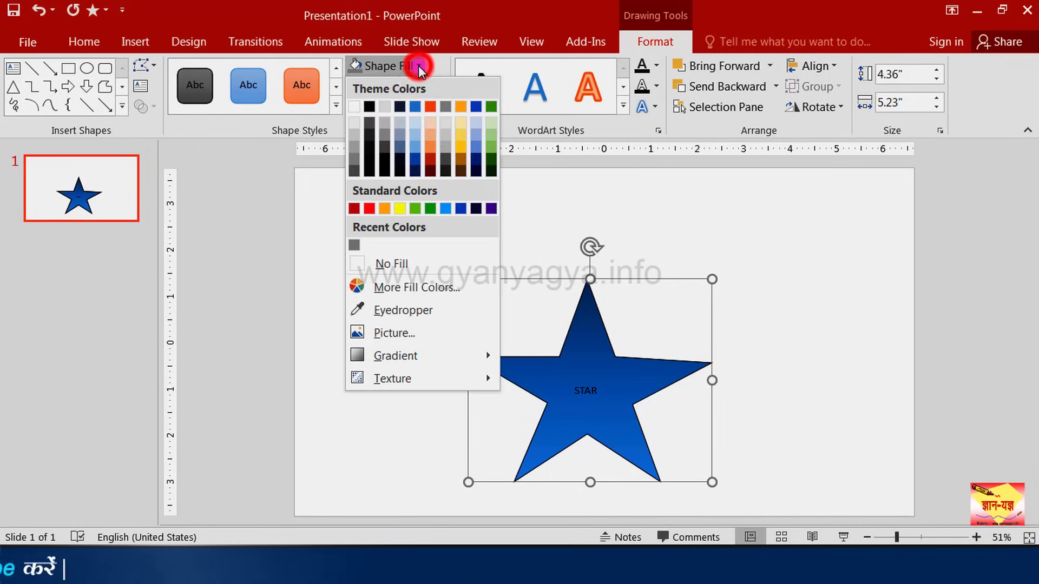
mouse_move(399, 378)
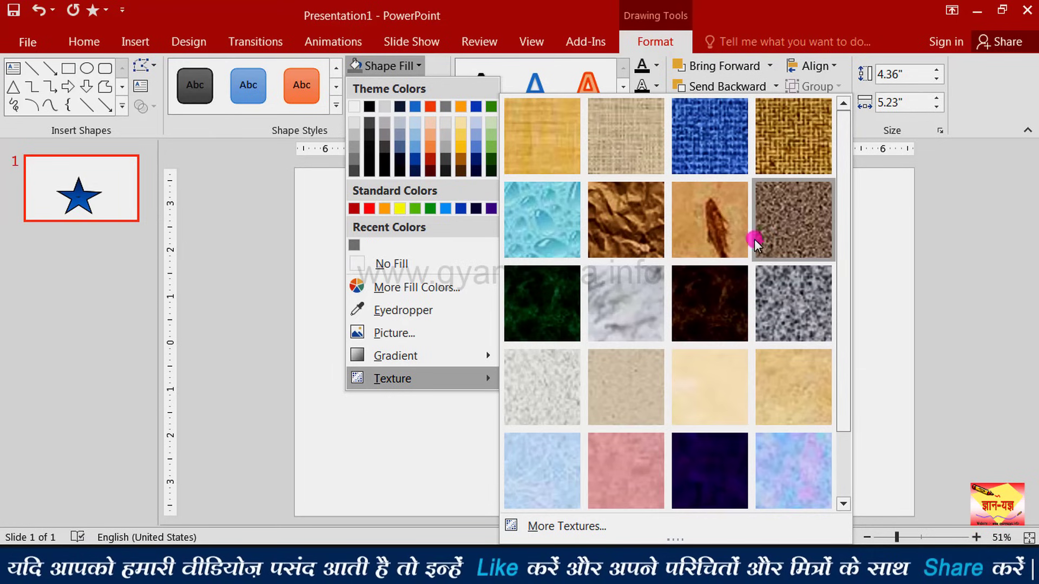
click(710, 135)
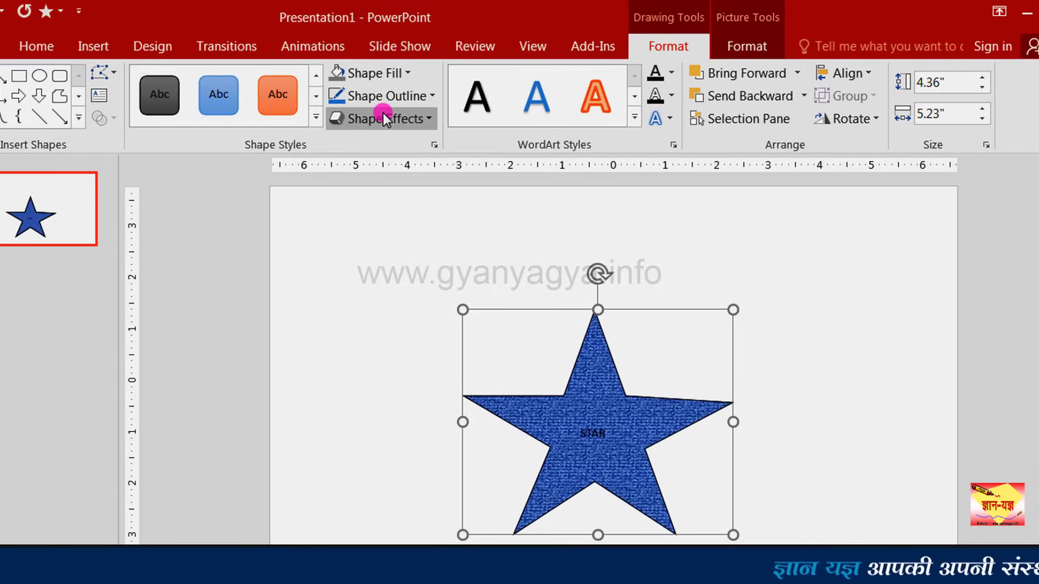
Set the weight of the star's outline to 2¼ pt.
click(420, 94)
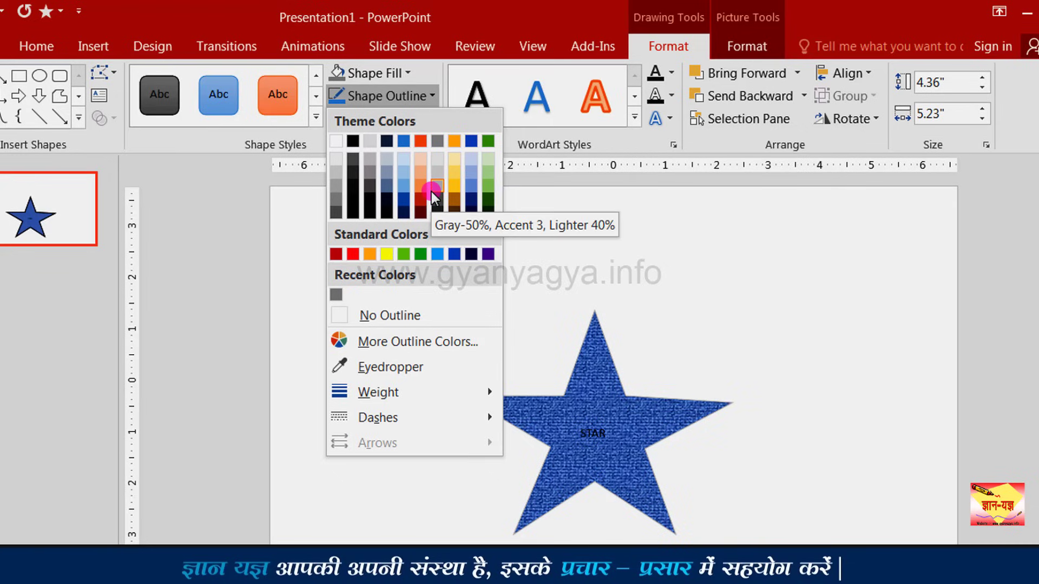
mouse_move(363, 401)
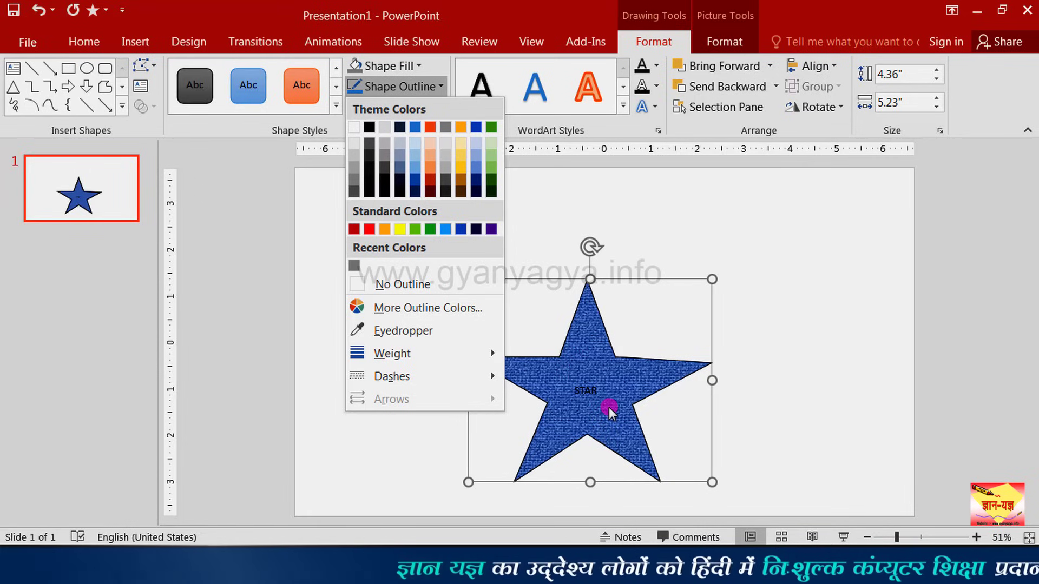
mouse_move(470, 362)
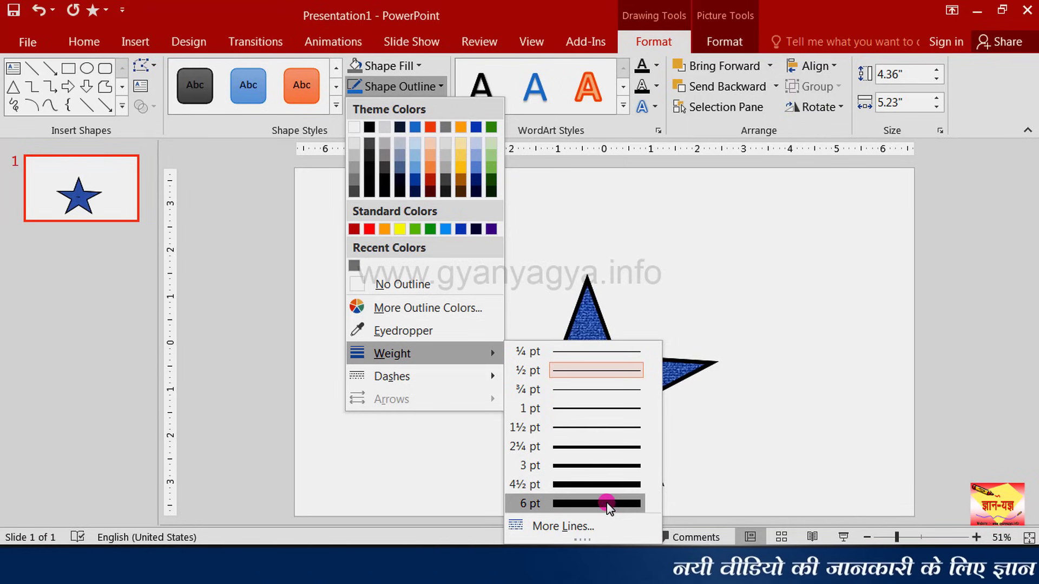
click(603, 448)
Change the star's solid outline to the short square-dash style, the third of the dash options.
click(439, 87)
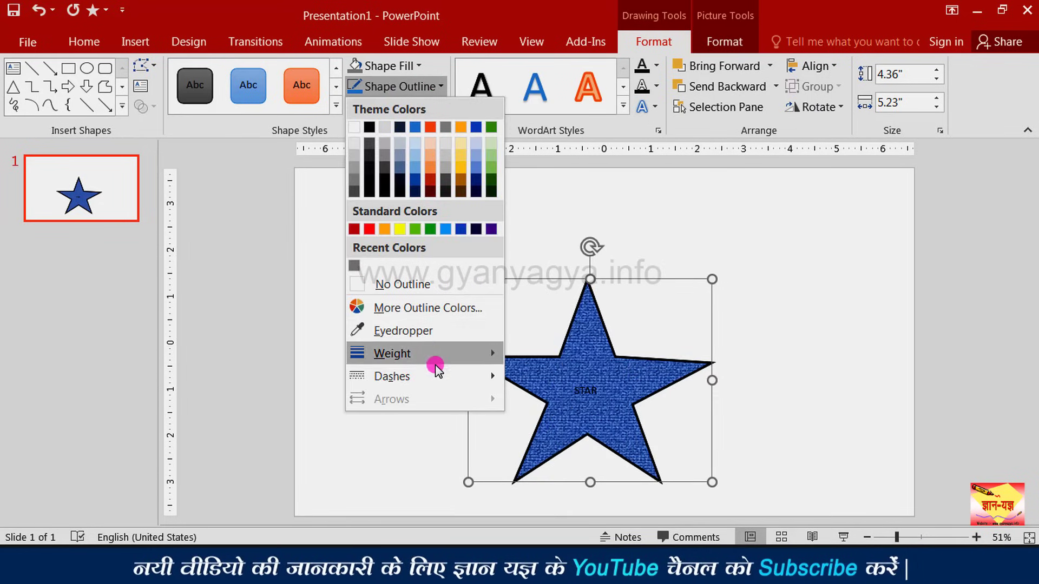
mouse_move(434, 371)
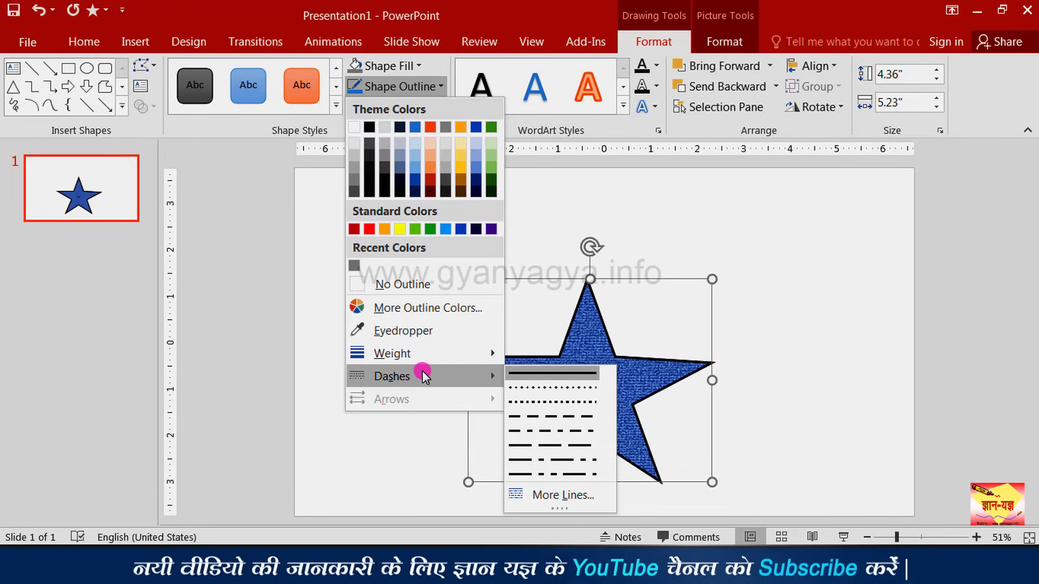
click(422, 374)
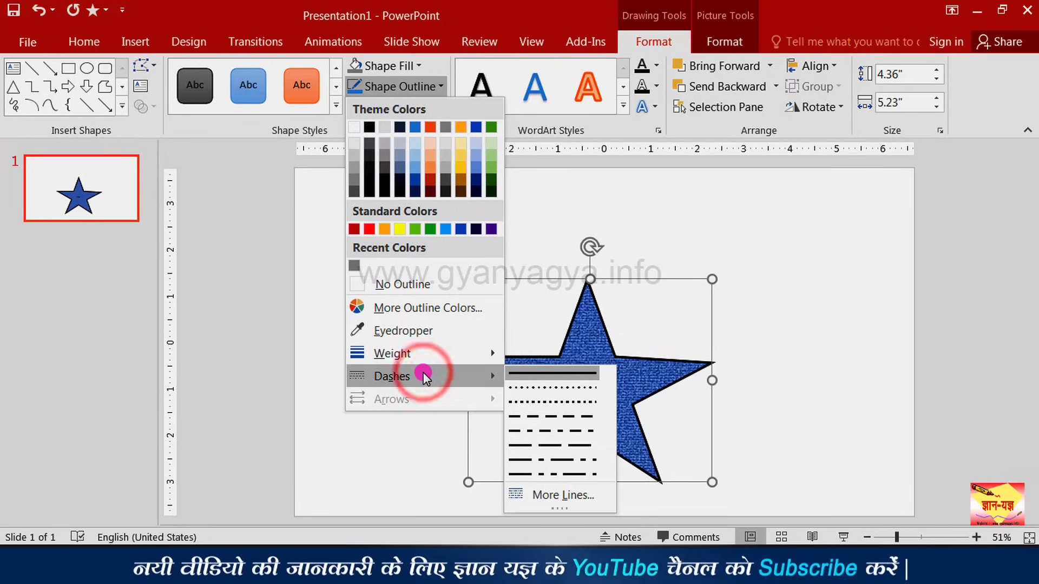
click(555, 403)
click(554, 406)
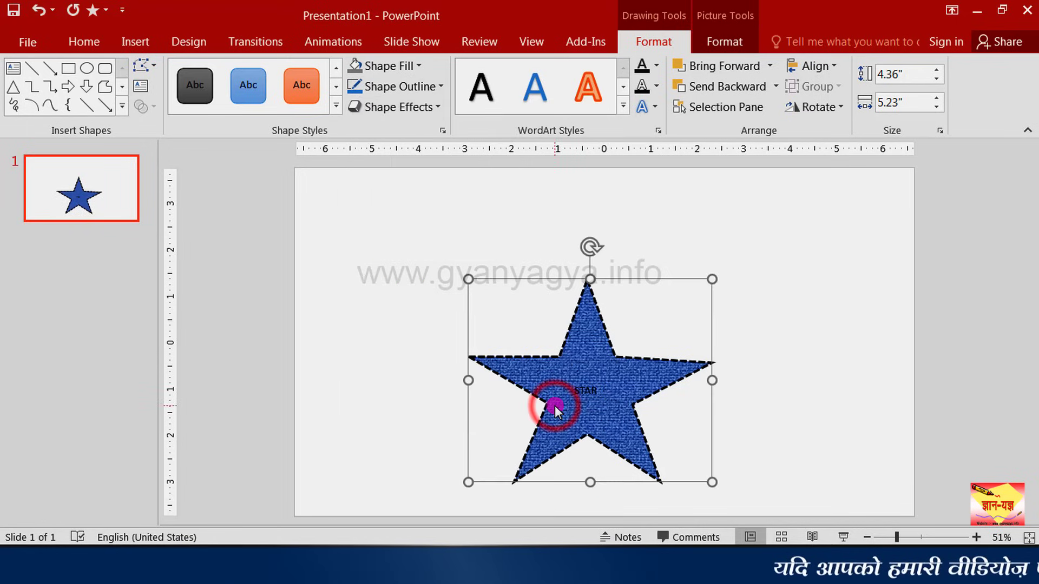
Apply the first preset effect in the third row to the star, giving it a thick, tilted 3-D look.
click(389, 105)
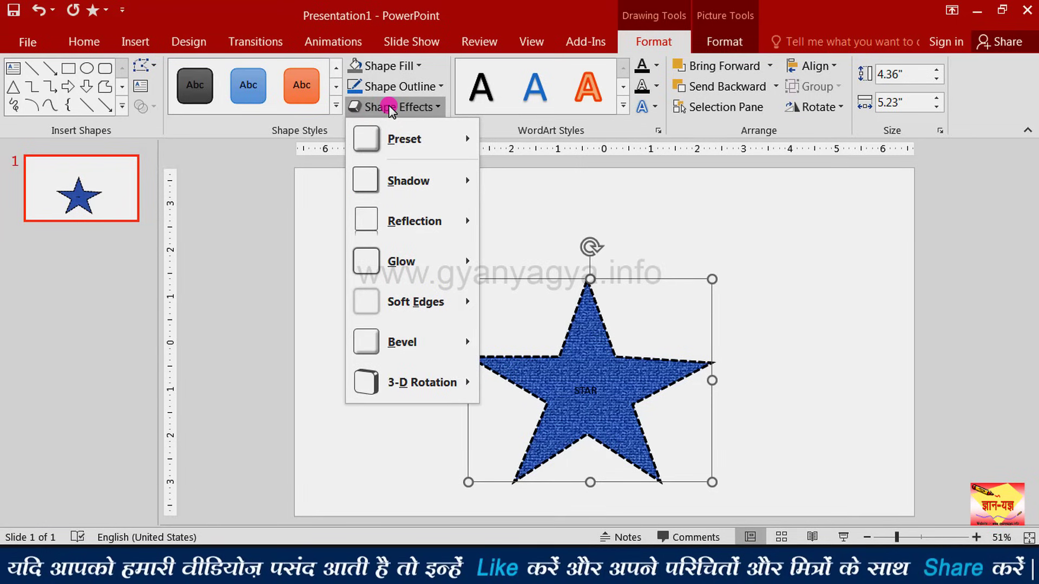
click(405, 140)
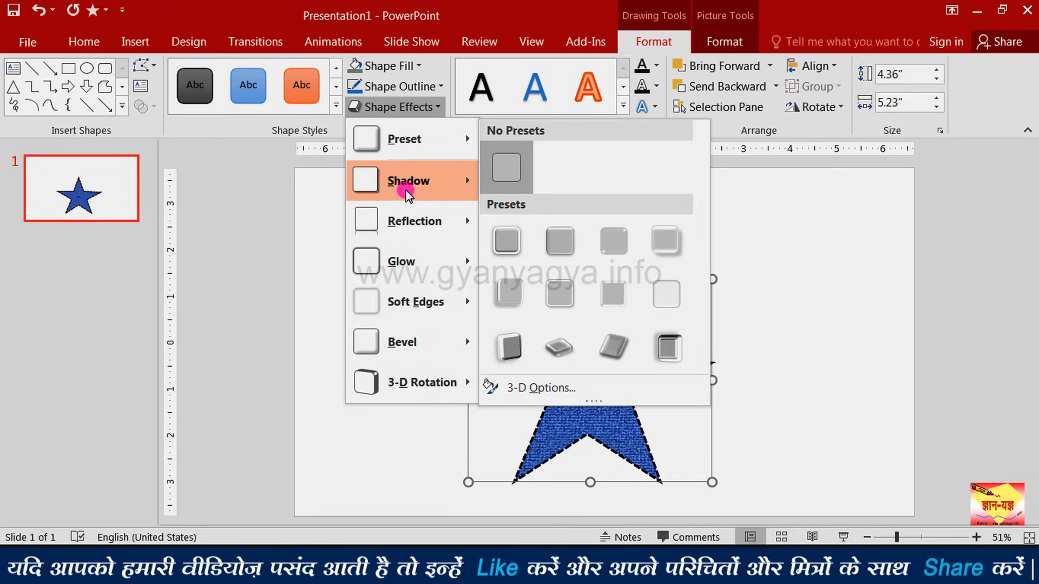
mouse_move(410, 238)
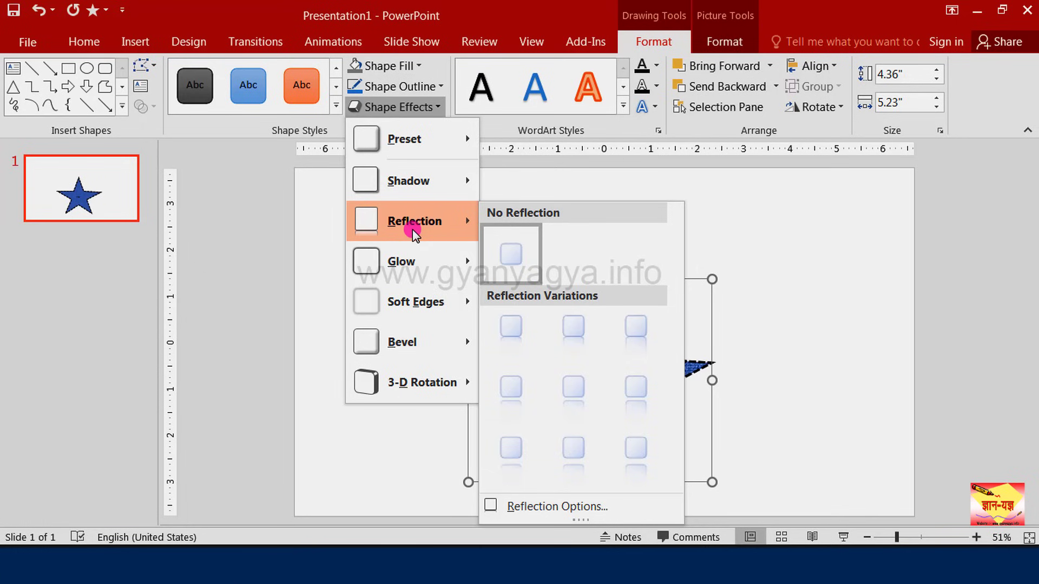
mouse_move(420, 192)
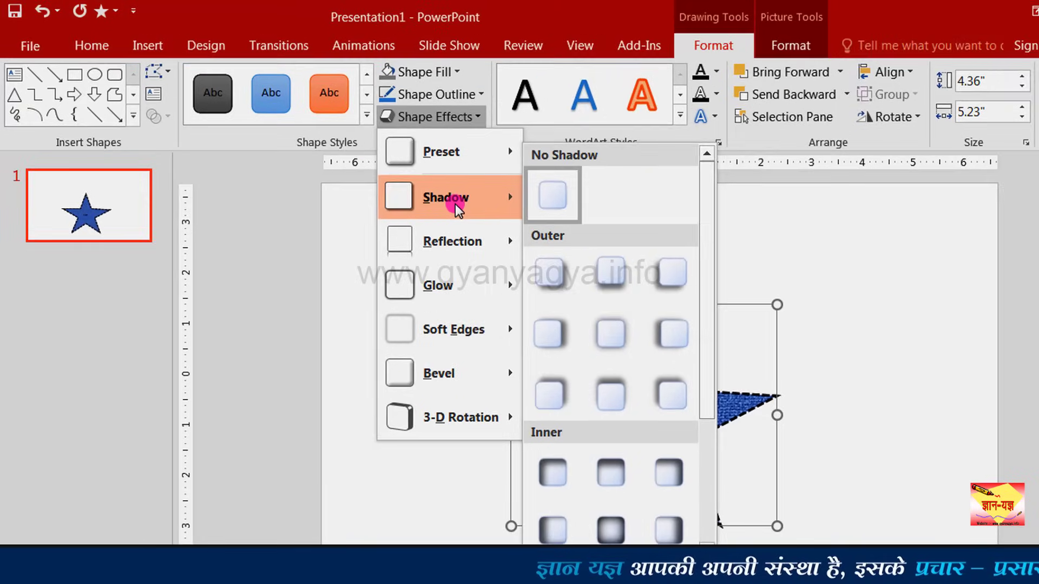
mouse_move(443, 142)
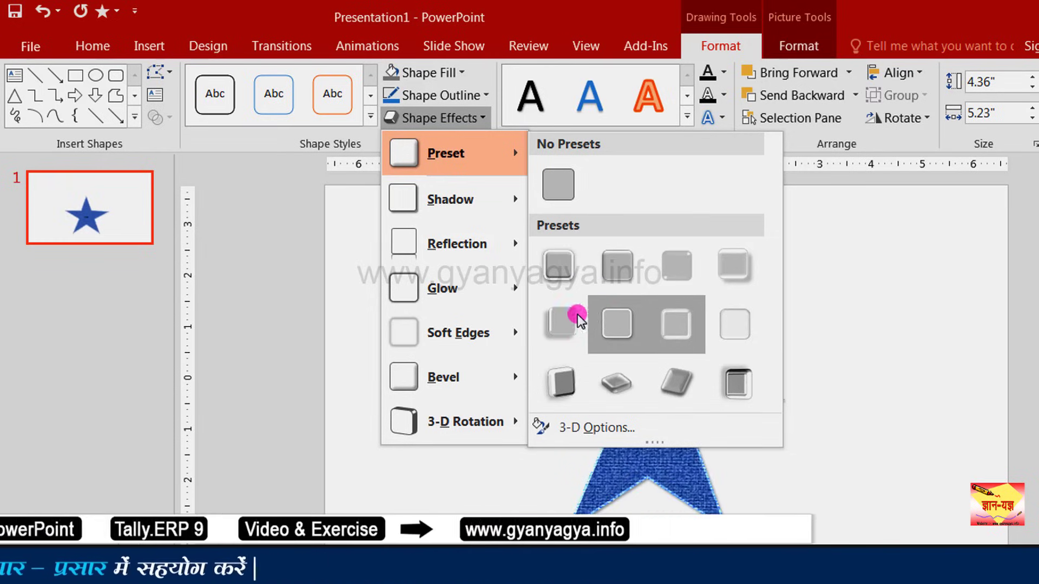
click(573, 375)
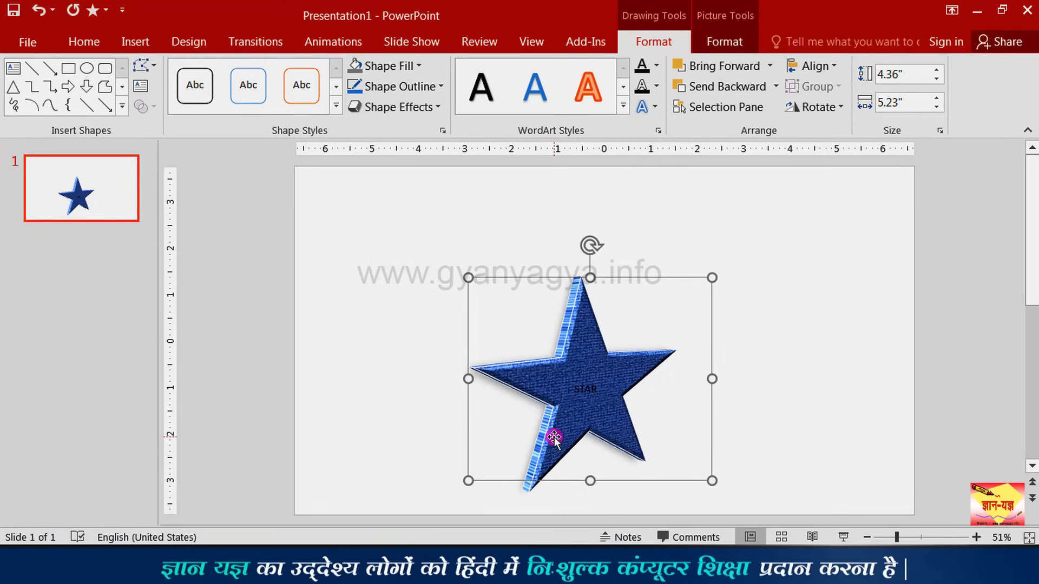
Apply the first outer shadow in the third row to the 3-D star.
click(374, 106)
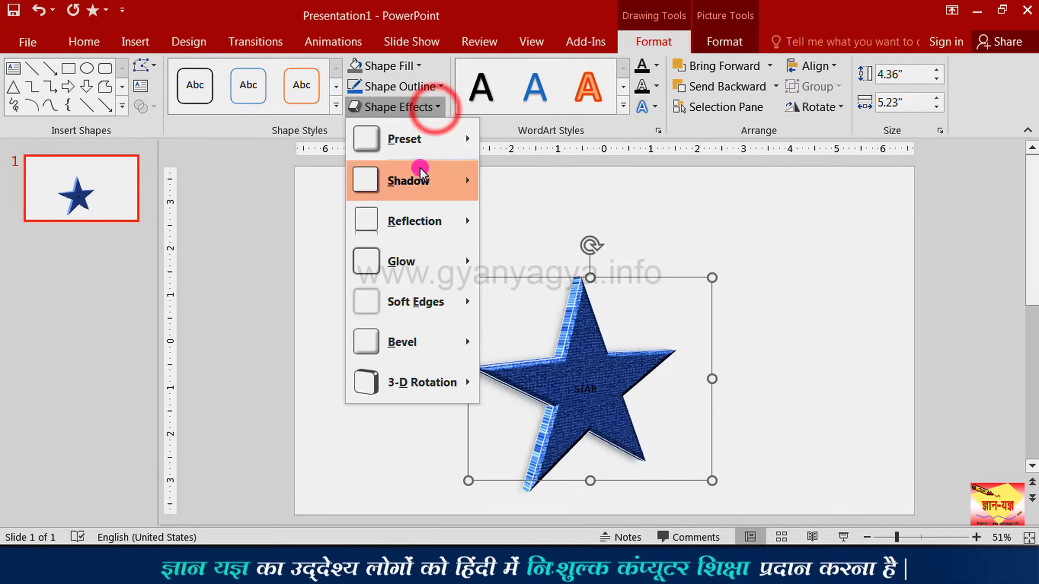
mouse_move(421, 181)
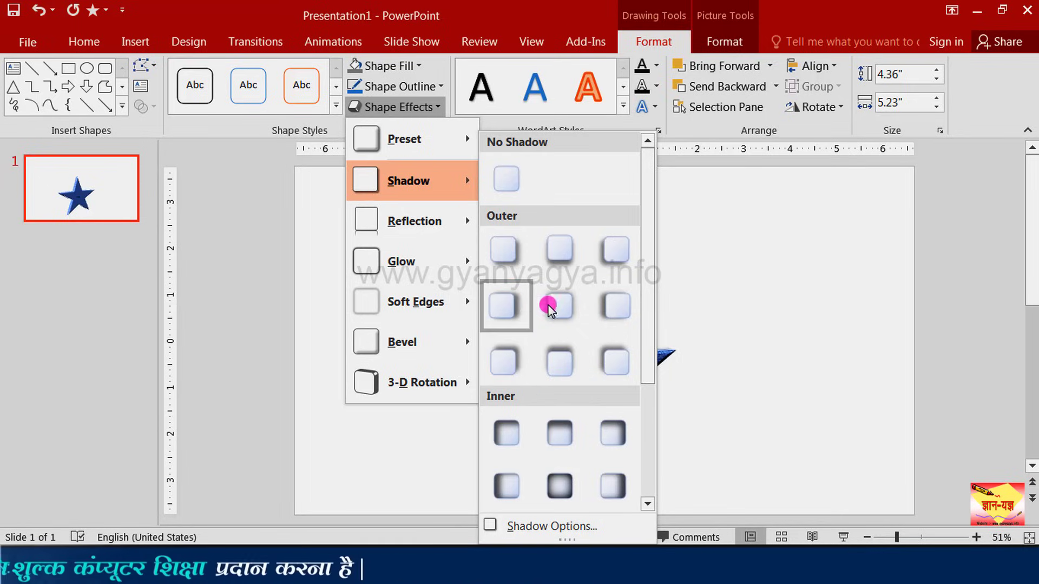
click(506, 360)
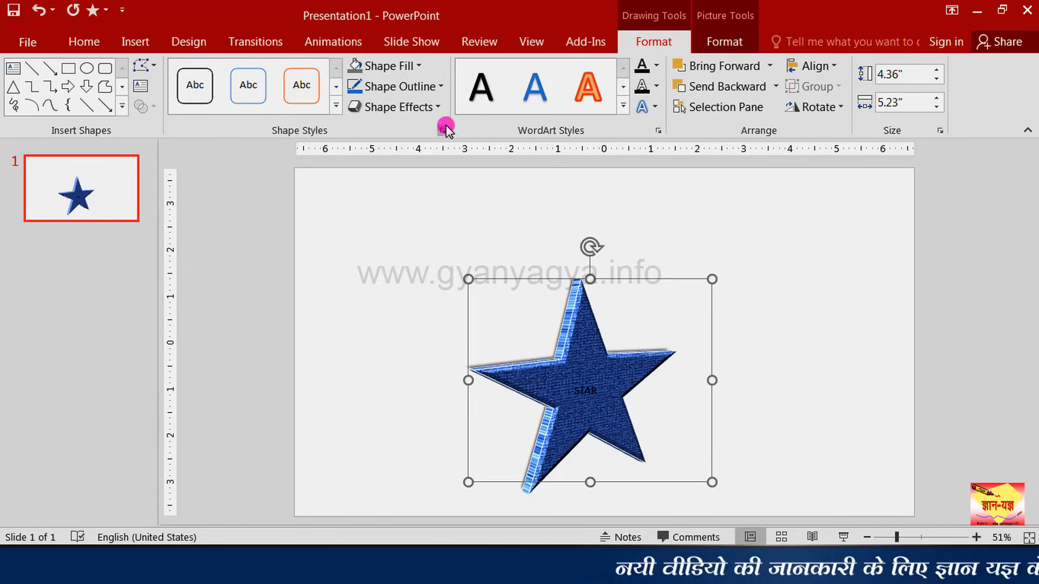
Add the last reflection variation in the third row to the star and check the full reflection below the slide.
click(436, 107)
mouse_move(416, 228)
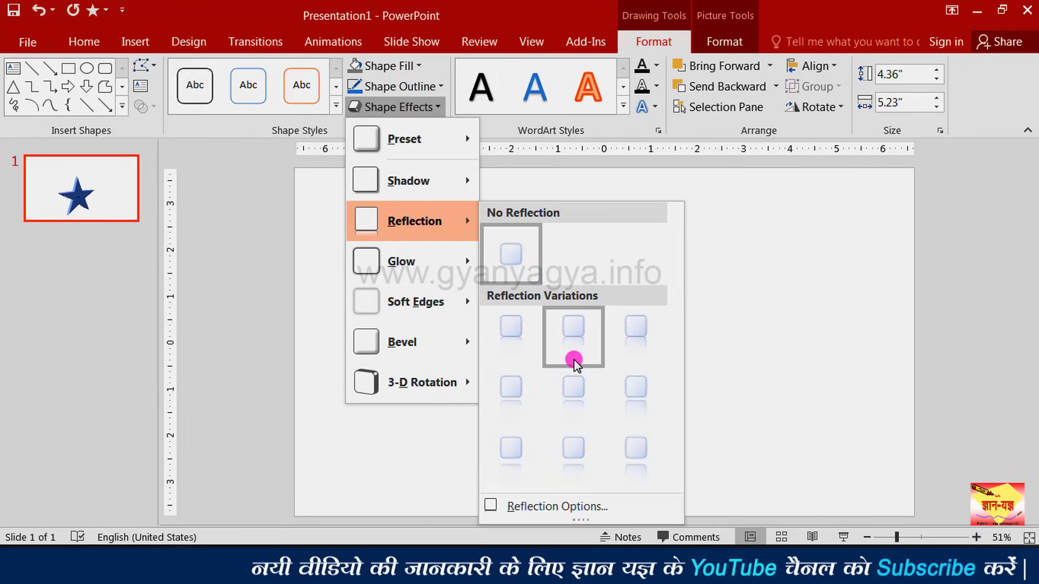
click(661, 454)
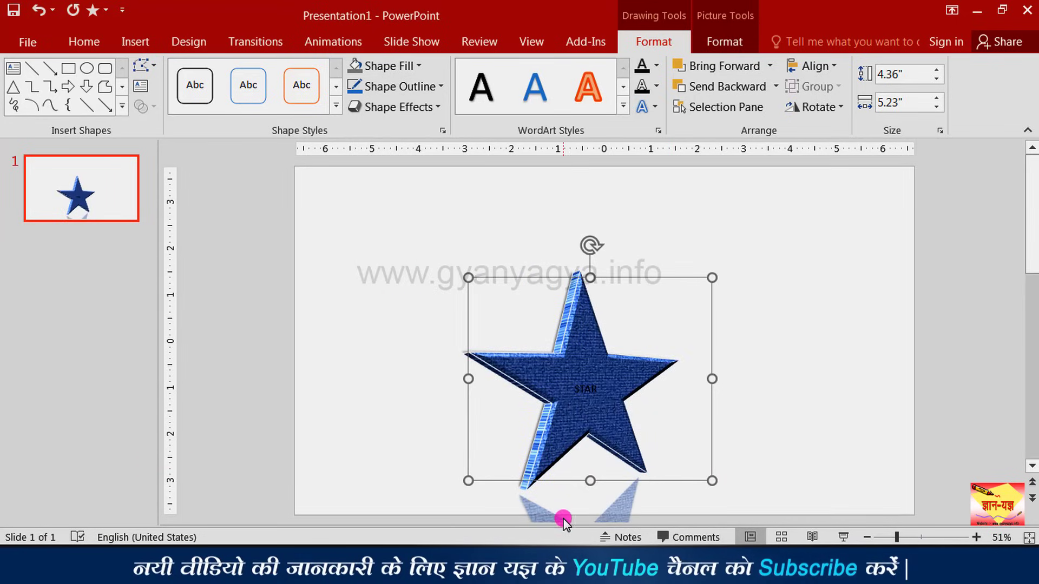
click(1032, 466)
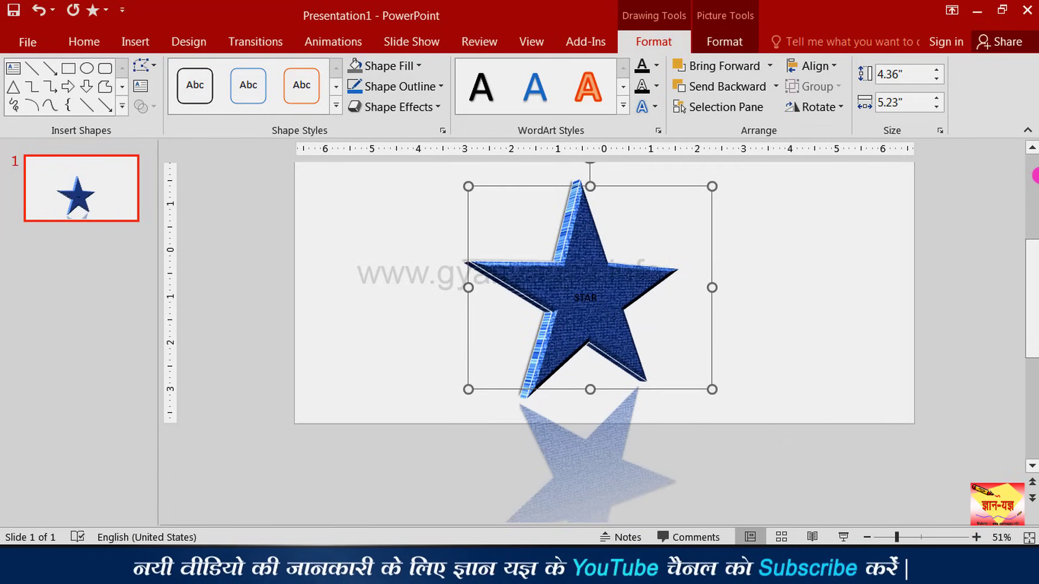
click(1033, 176)
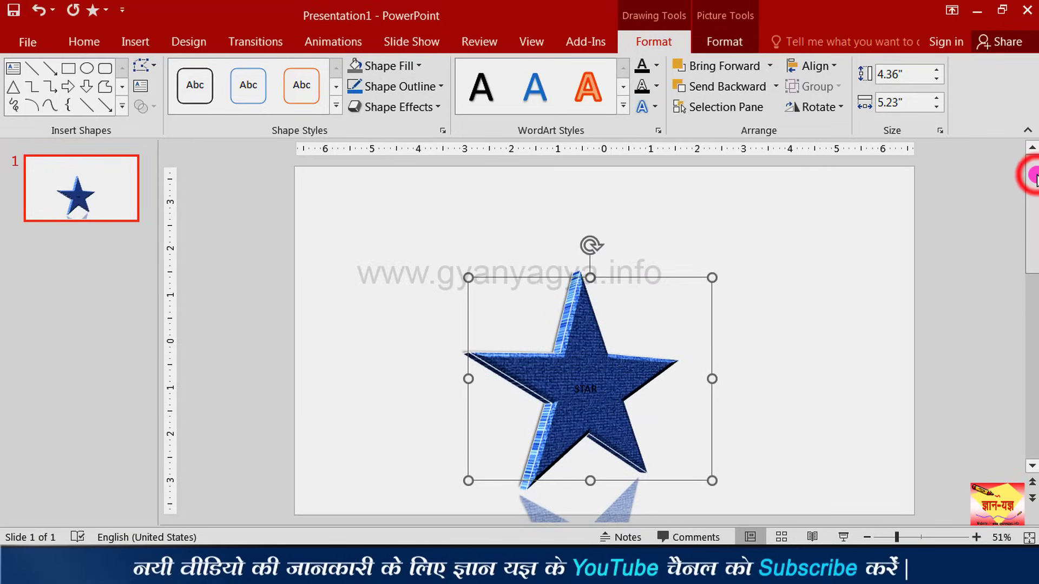
Apply the orange glow variation in the third row to the 3-D star.
click(434, 106)
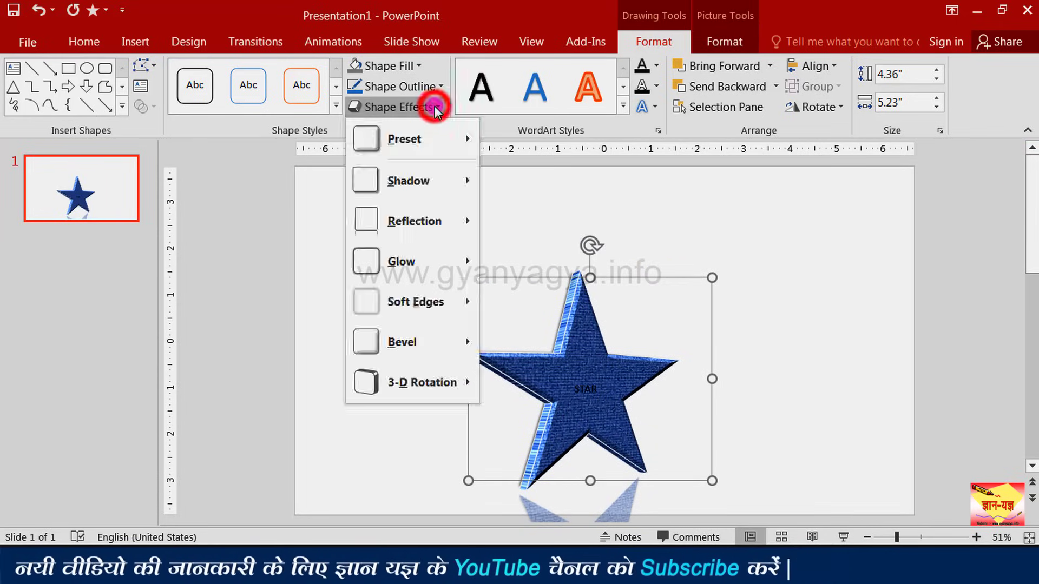
mouse_move(430, 265)
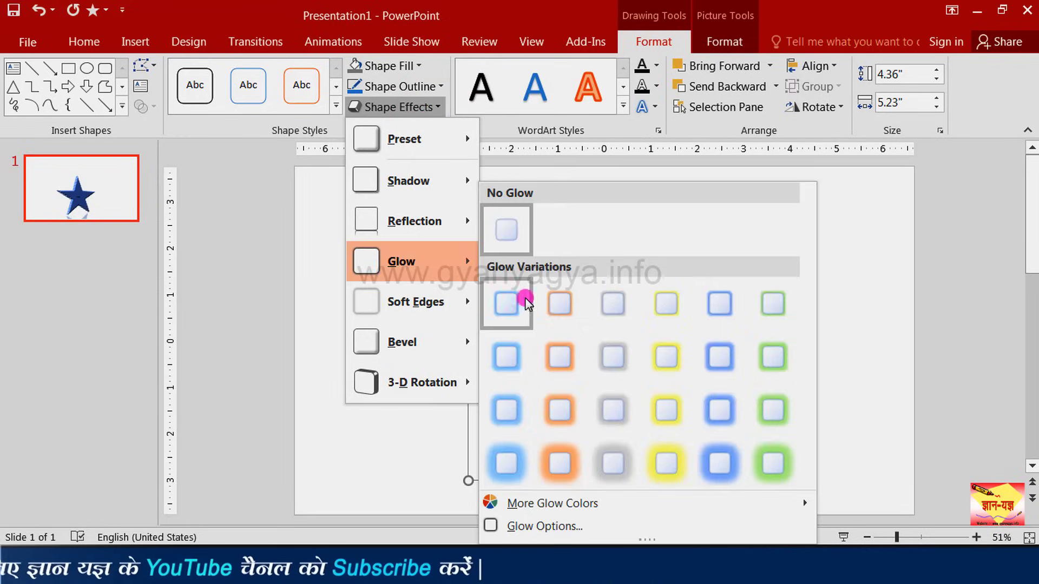
click(561, 413)
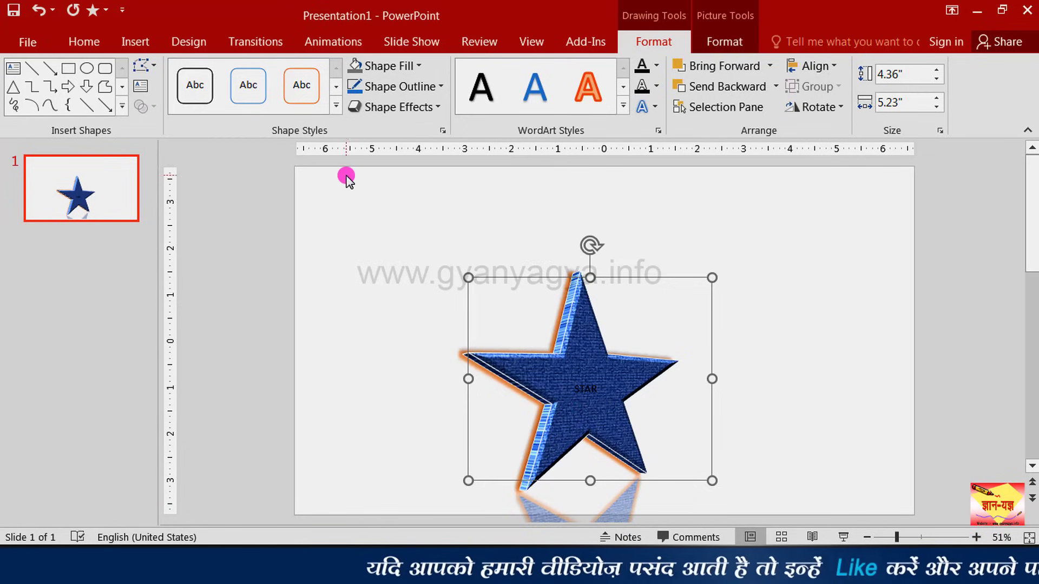
click(436, 106)
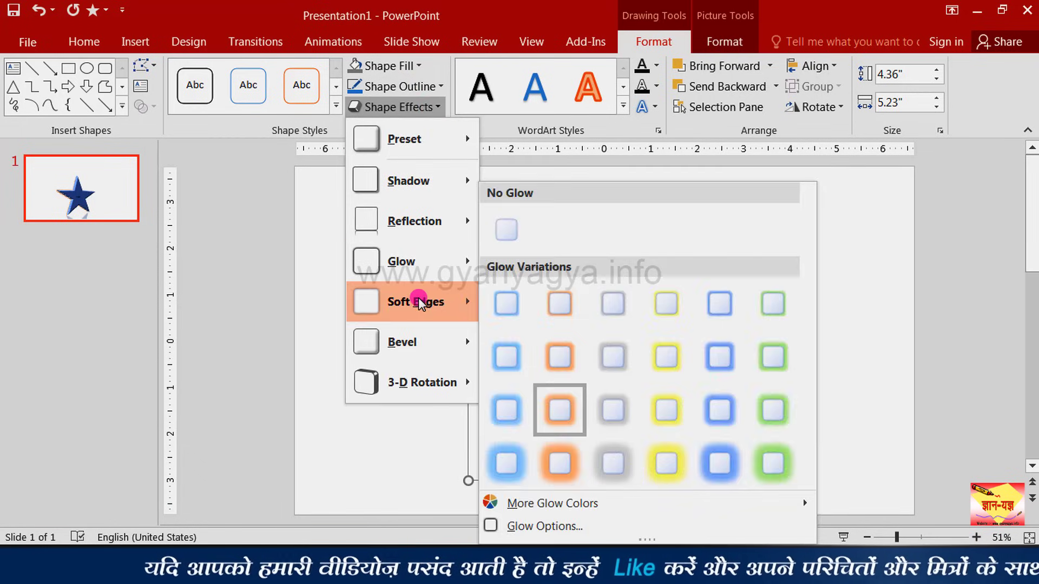
mouse_move(399, 304)
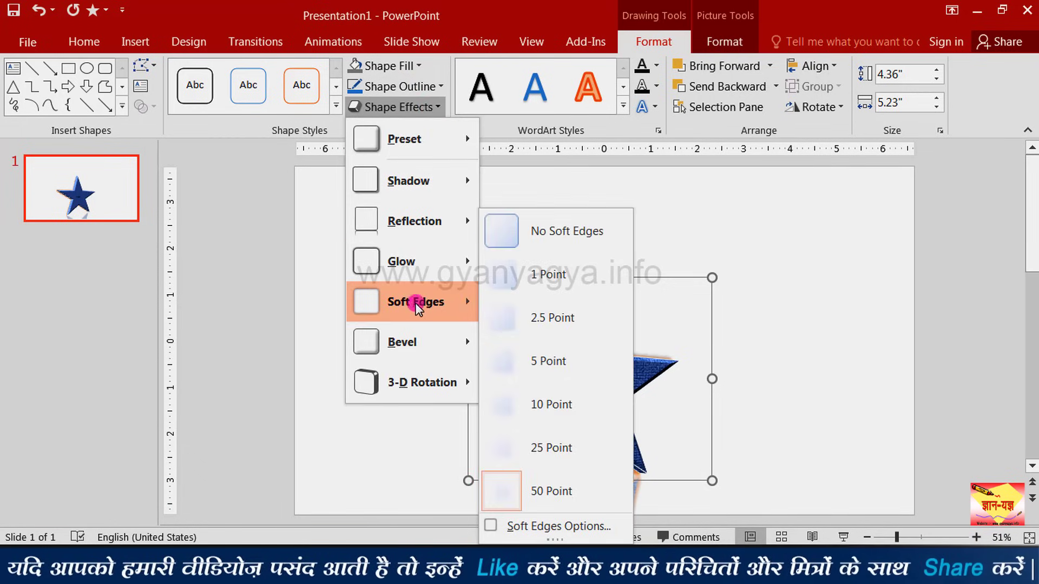
click(679, 216)
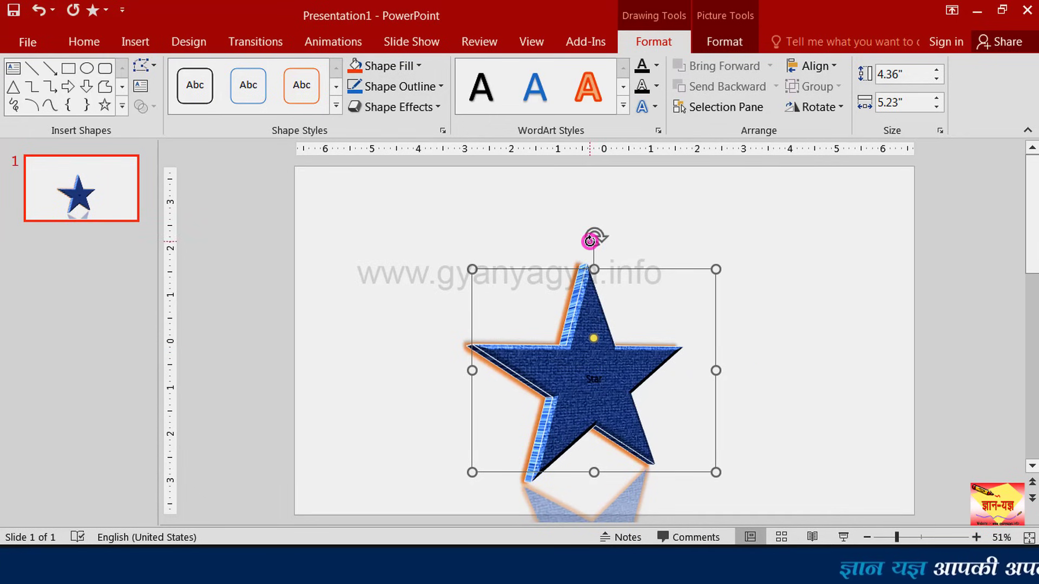
Remove the glow and the reflection from the star.
click(430, 106)
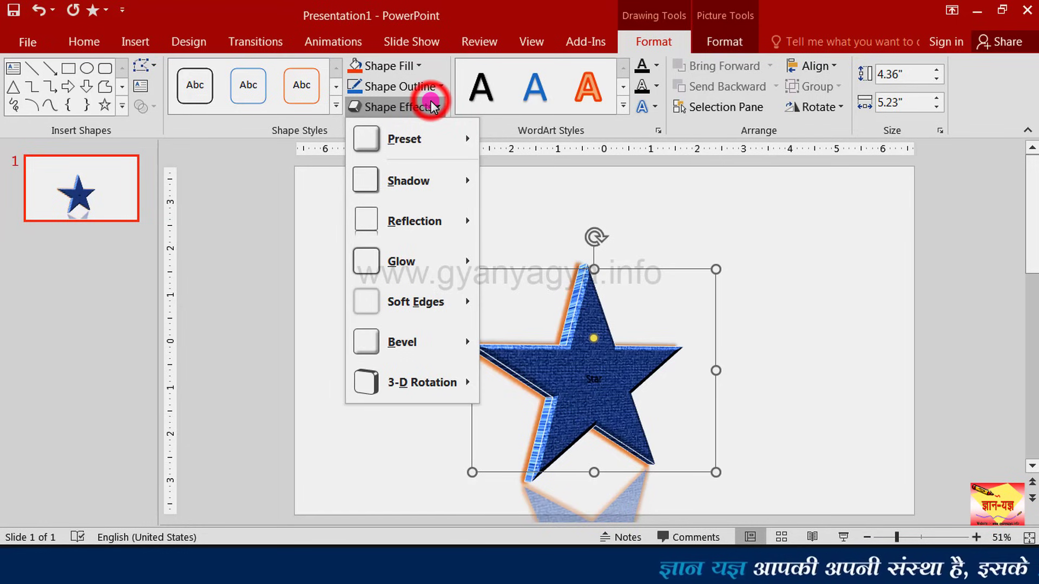
mouse_move(406, 282)
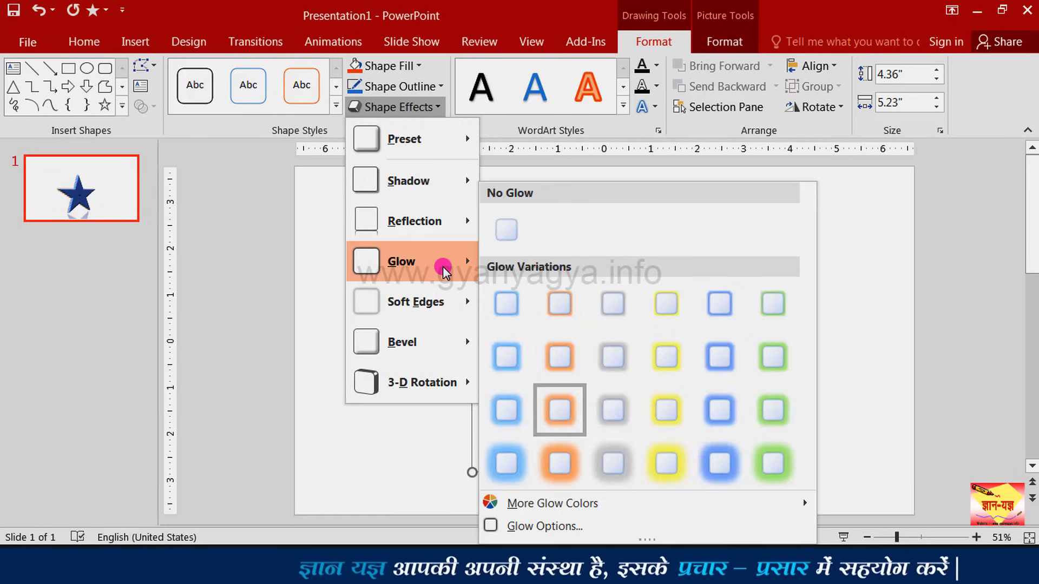
click(506, 232)
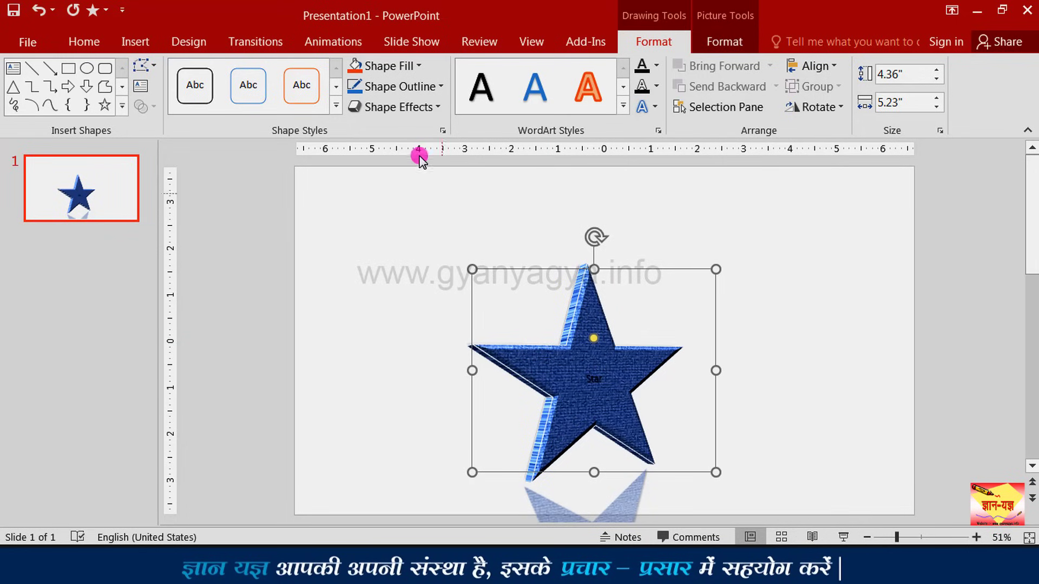
click(394, 108)
mouse_move(431, 233)
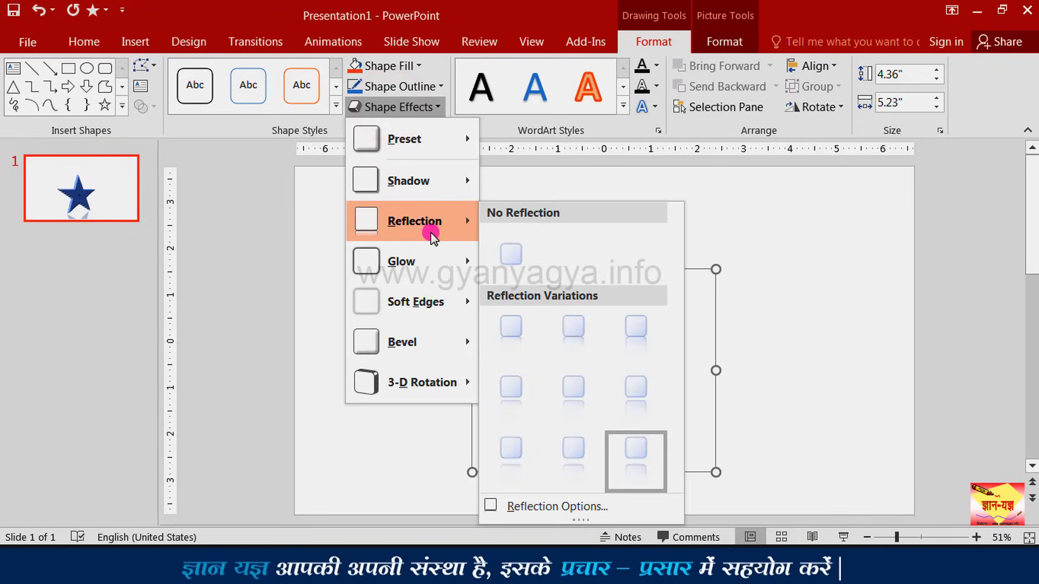
click(515, 258)
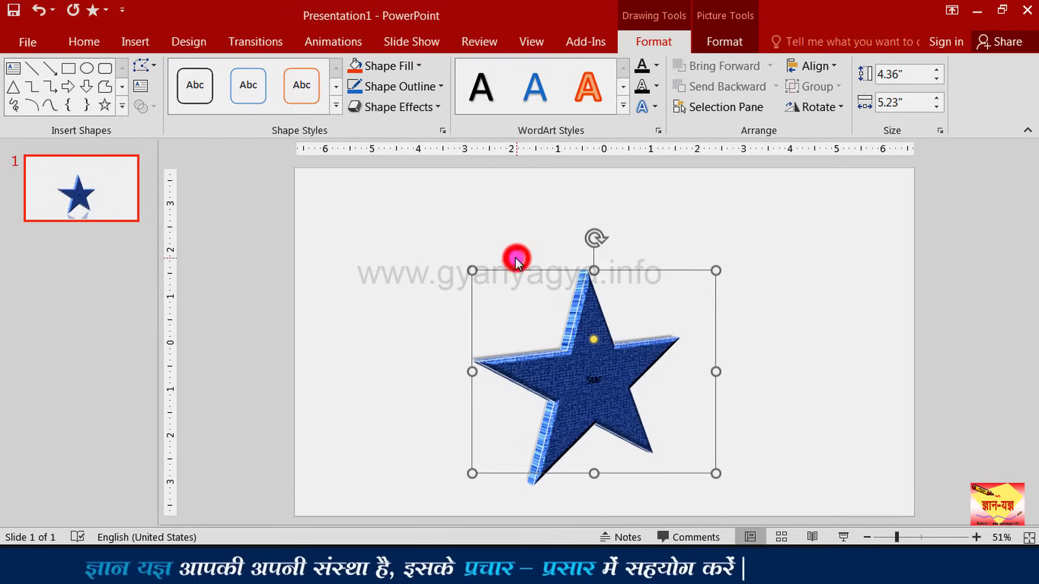
Remove the shadow and the 3-D preset effect from the star.
click(411, 109)
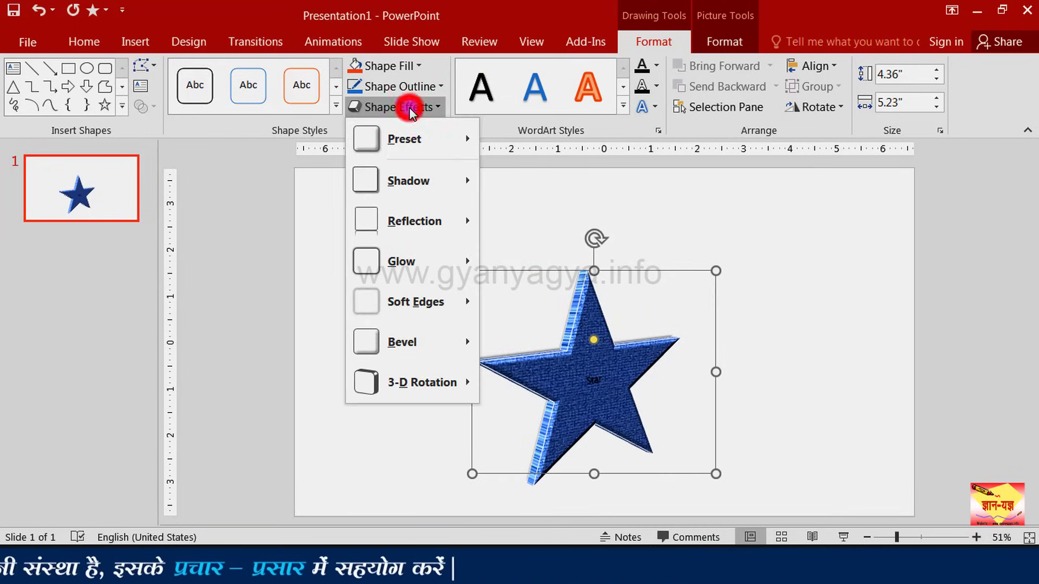
mouse_move(420, 181)
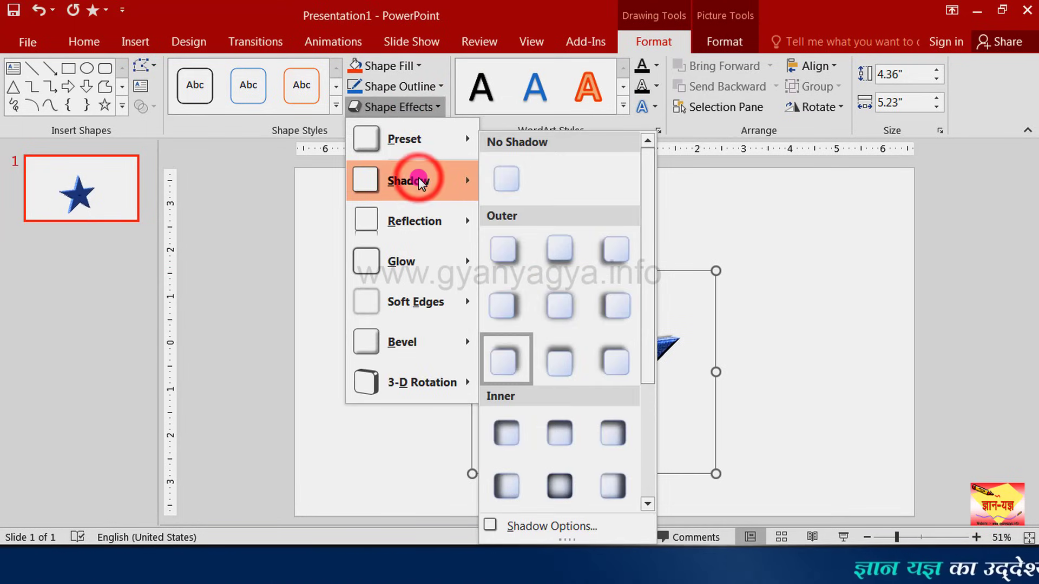
click(500, 181)
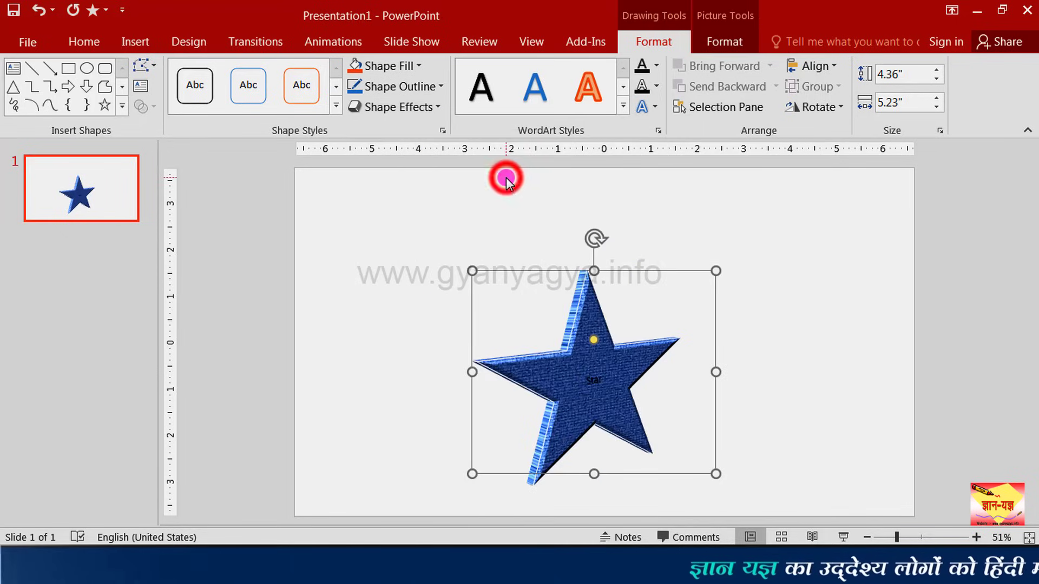
click(420, 111)
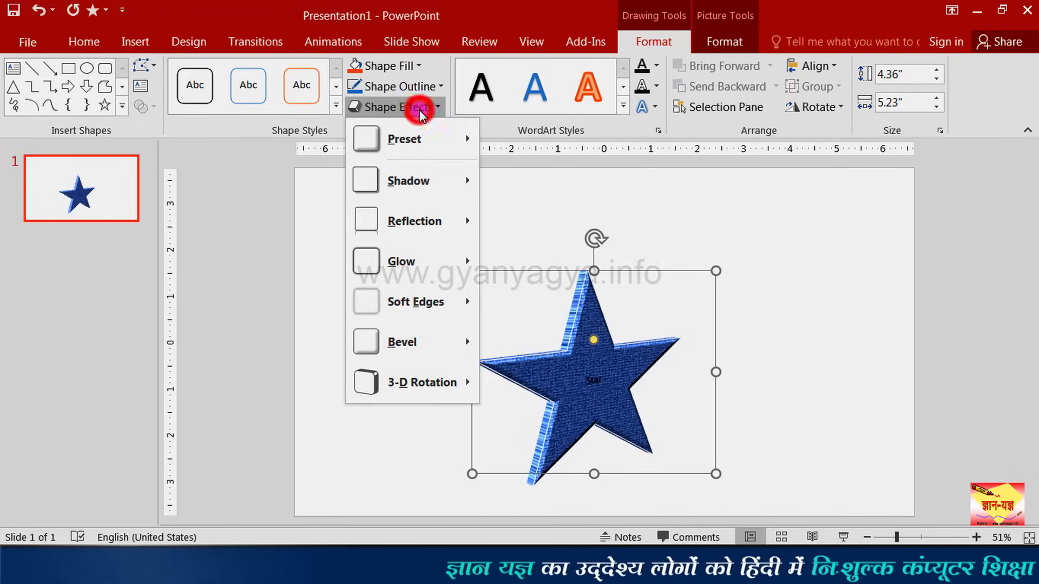
click(422, 142)
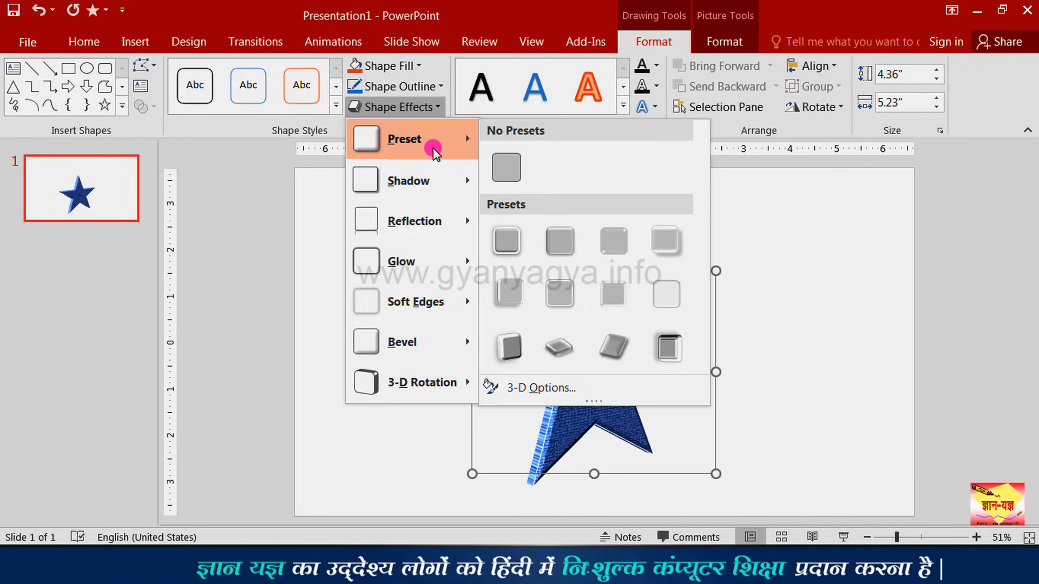
click(503, 171)
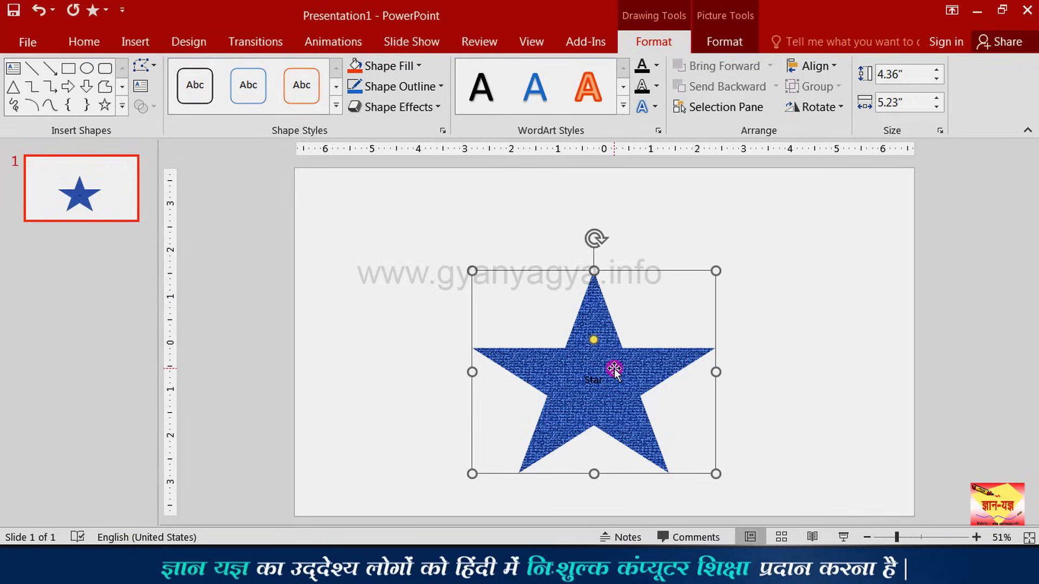
Apply the light blue filled theme style in the second row to the star.
click(336, 106)
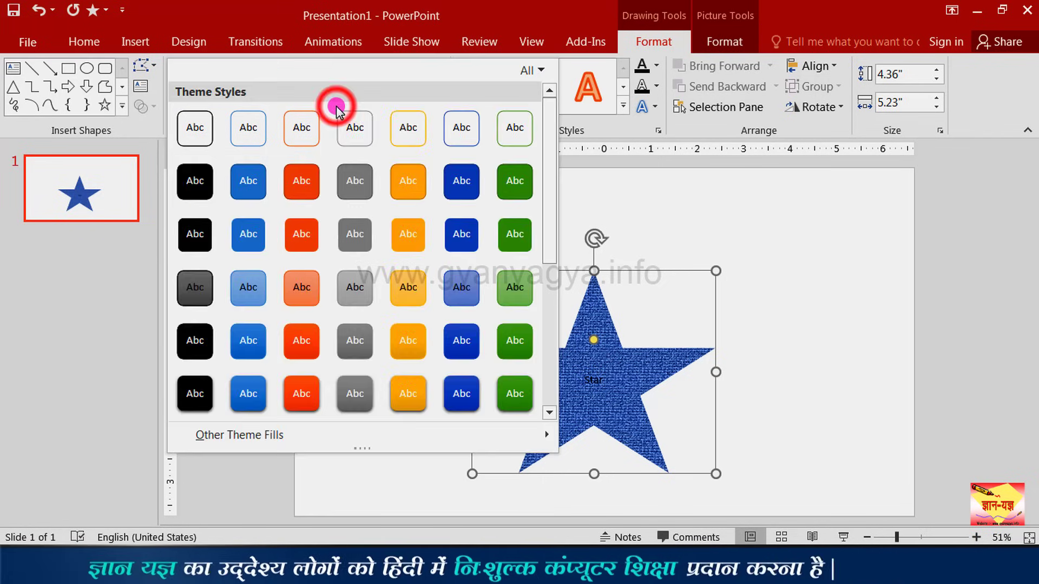
click(252, 183)
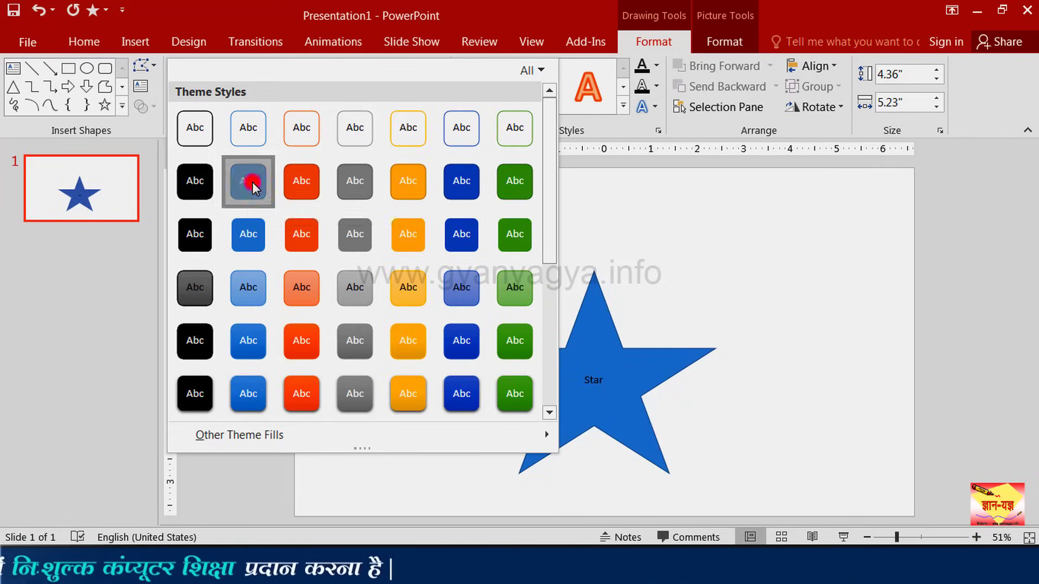
click(772, 404)
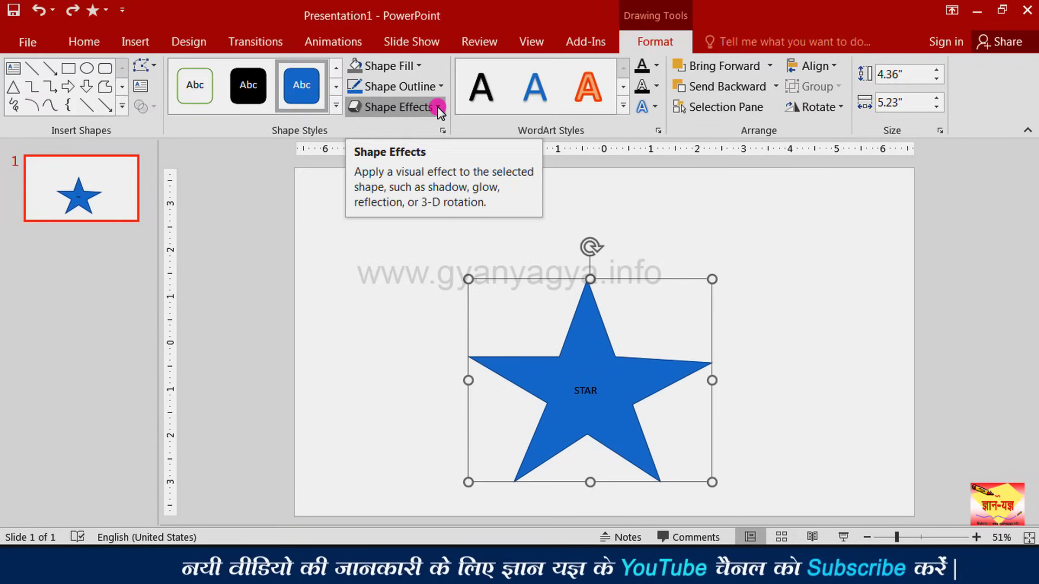
Apply 10 Point soft edges to the blue star.
click(436, 106)
mouse_move(429, 310)
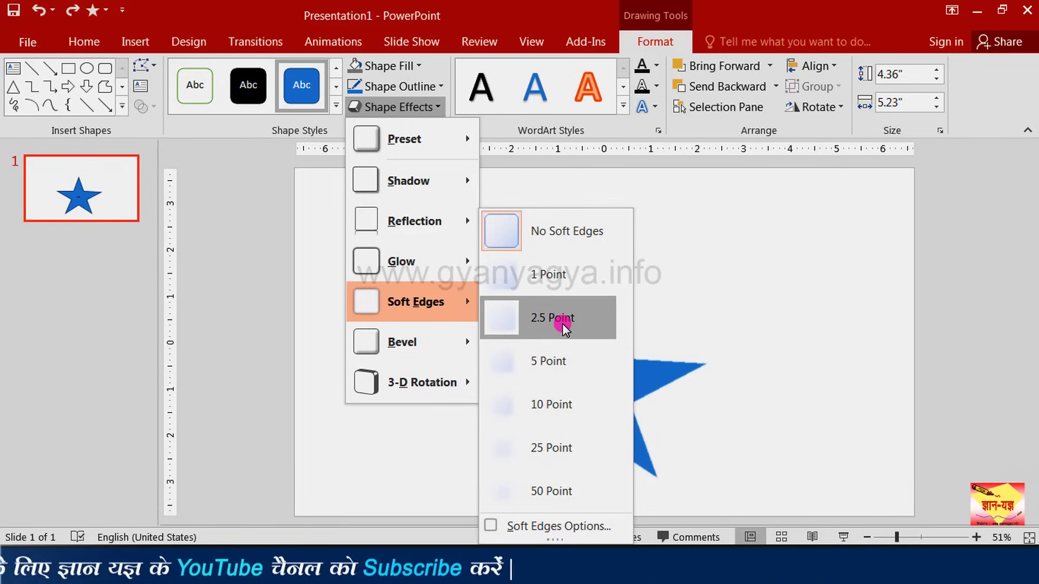
click(566, 401)
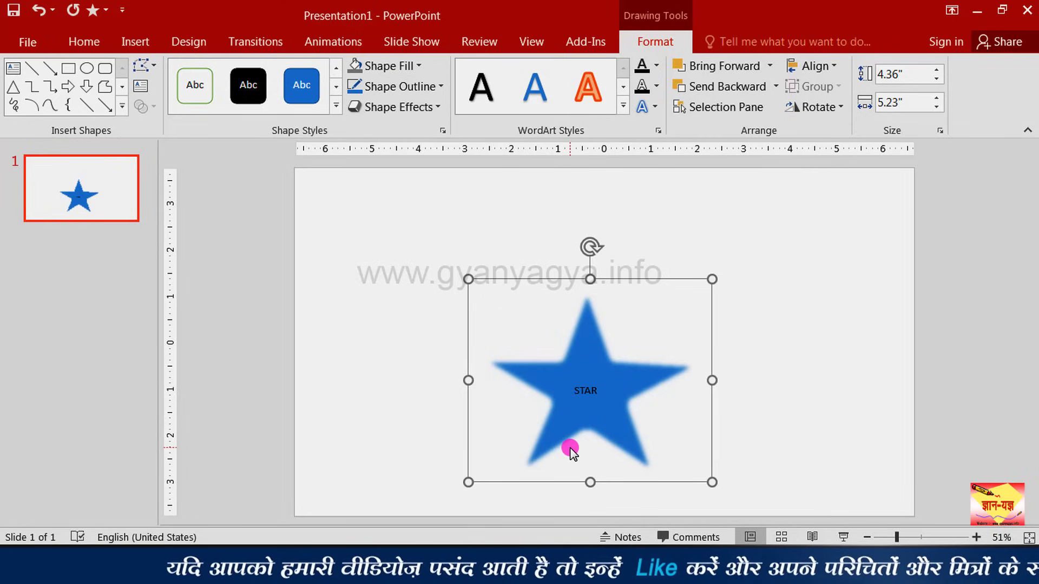
key(ctrl+z)
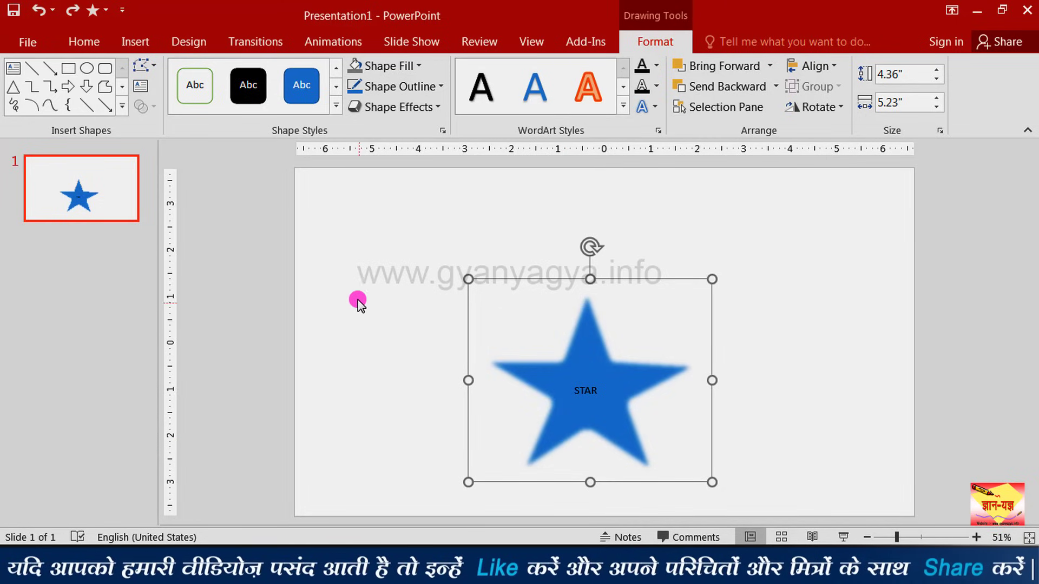
Set the star to No Soft Edges to restore its sharp outline.
click(438, 111)
click(419, 295)
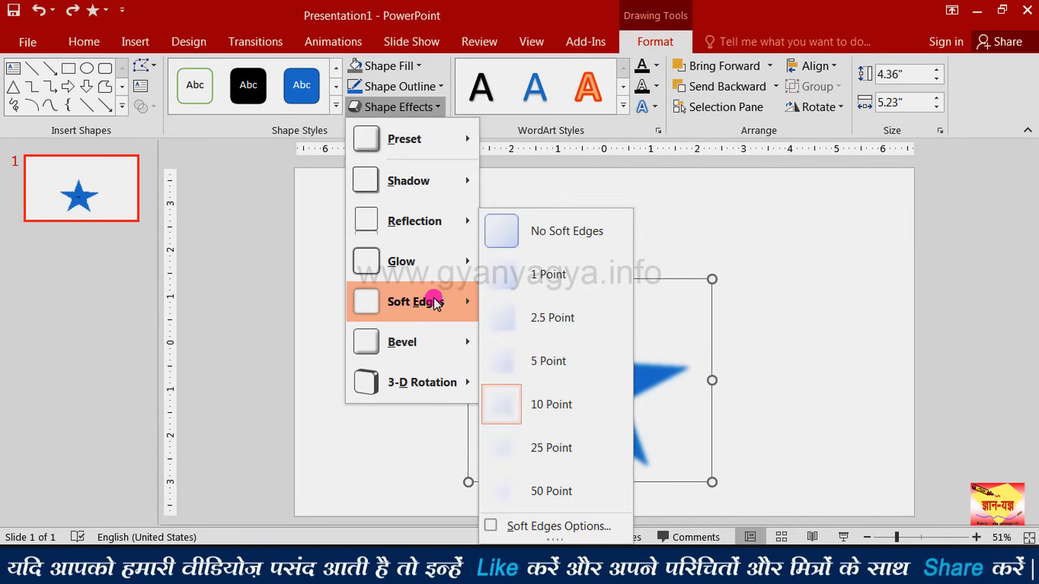
click(547, 249)
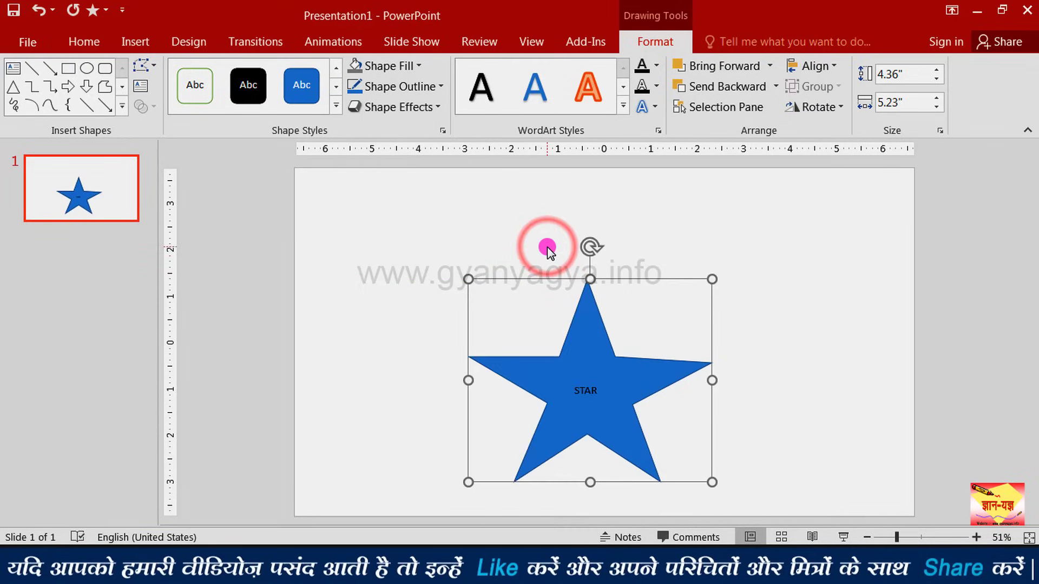